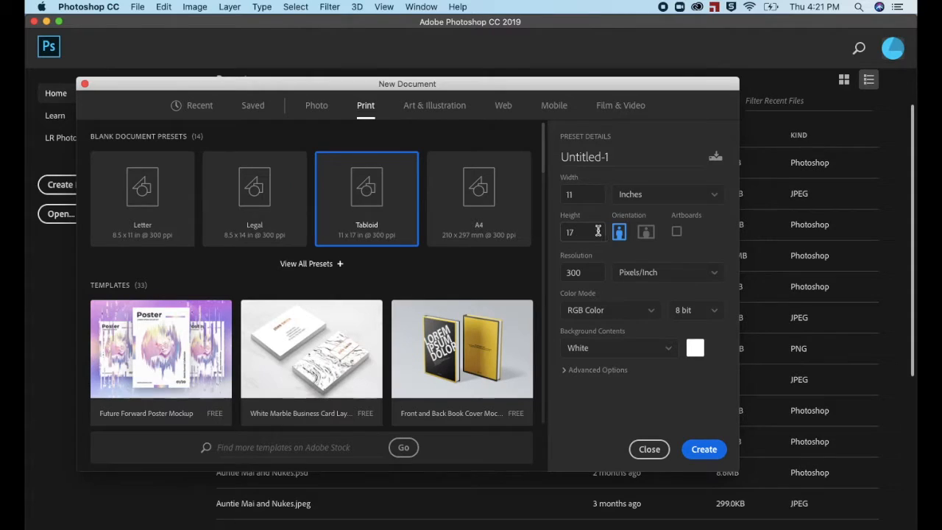
Step: Create a new Tabloid document in landscape orientation, 17 x 11 inches at 300 pixels/inch in RGB Color
{"action": "left_click", "coordinate": [646, 233]}
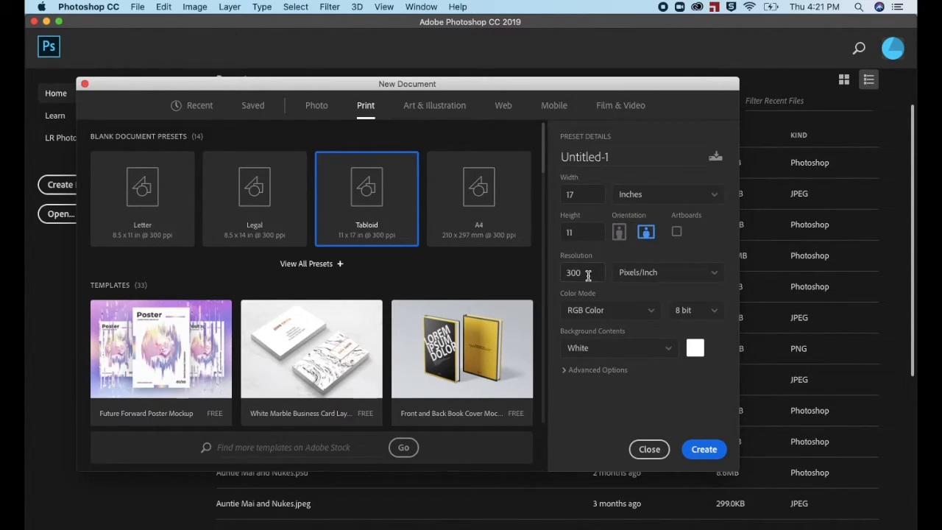
{"action": "left_click", "coordinate": [704, 450]}
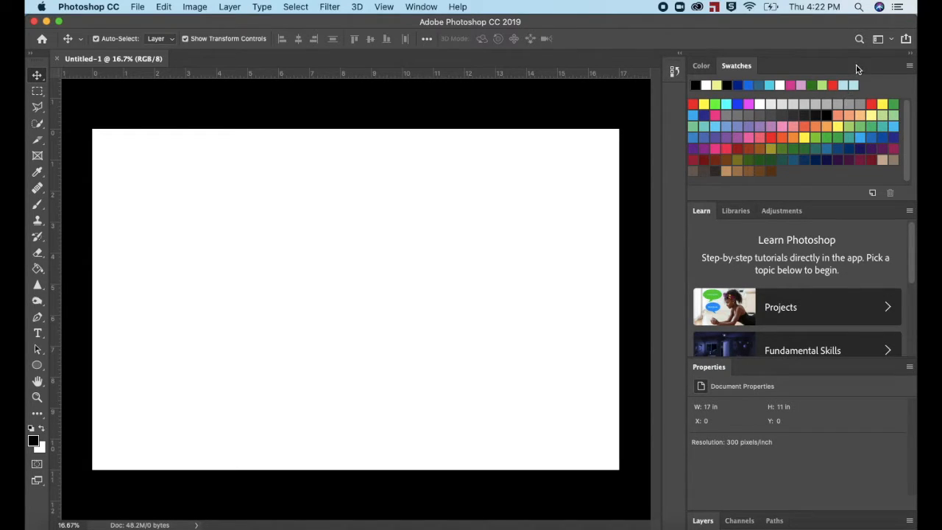
Step: Reset the Essentials workspace and display the colour swatches in place of the colour ramp
{"action": "left_click", "coordinate": [878, 41]}
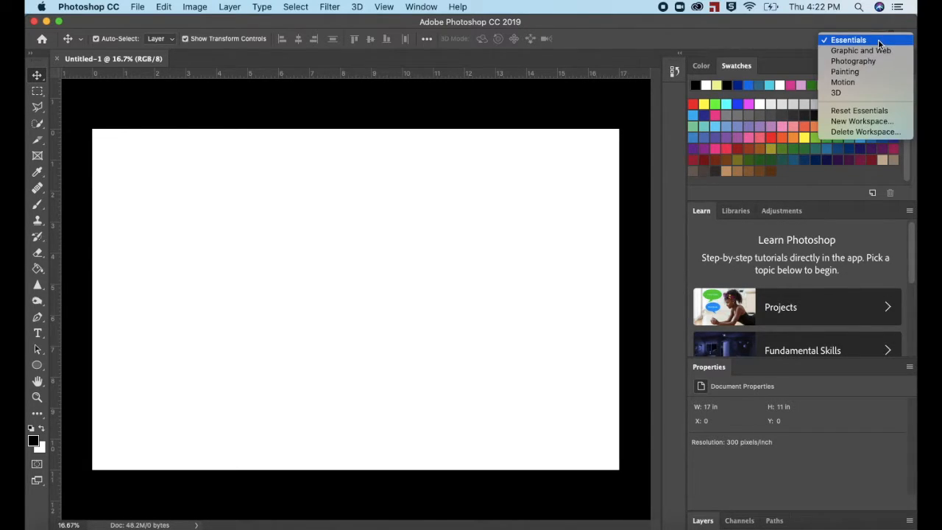
{"action": "left_click", "coordinate": [878, 41]}
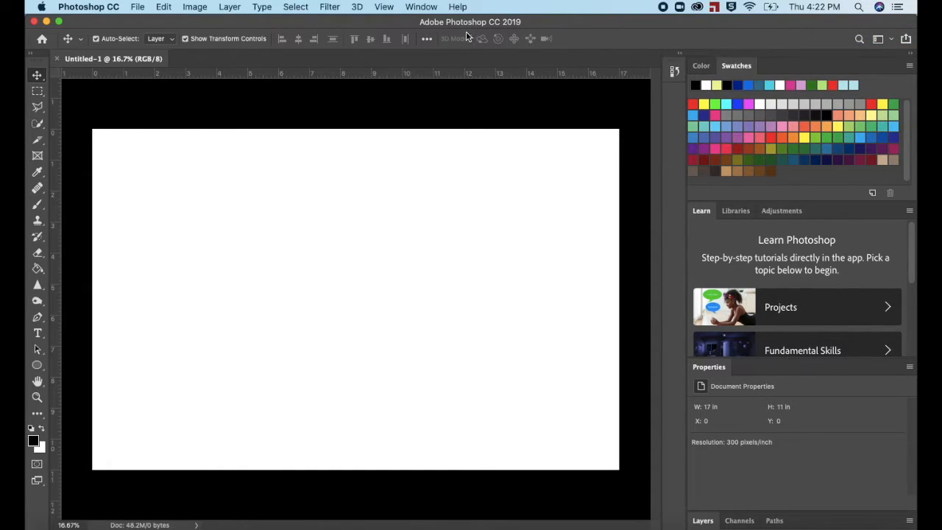
{"action": "left_click", "coordinate": [416, 8]}
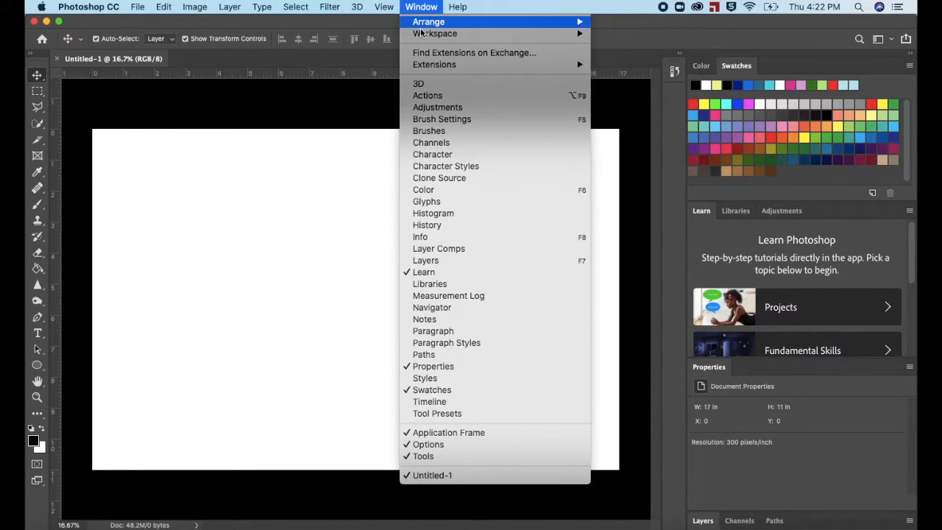
{"action": "mouse_move", "coordinate": [423, 35]}
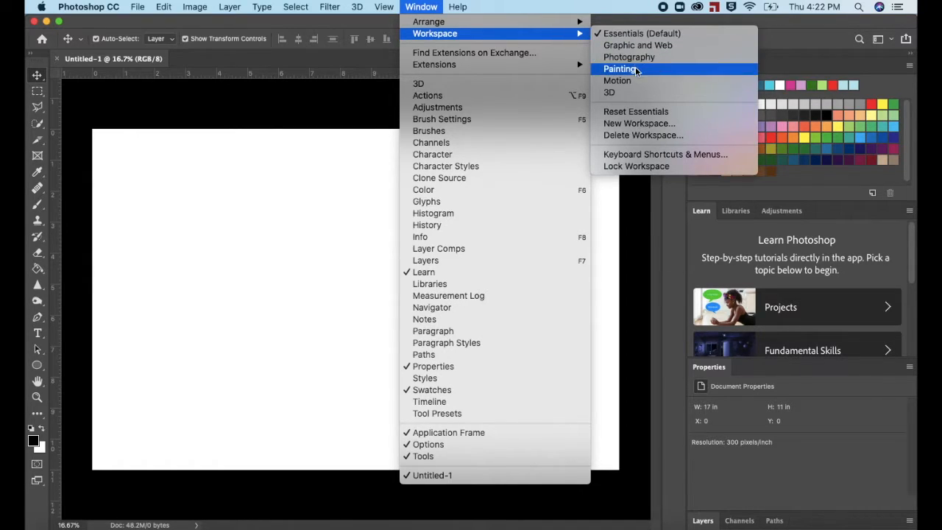
{"action": "left_click", "coordinate": [638, 114]}
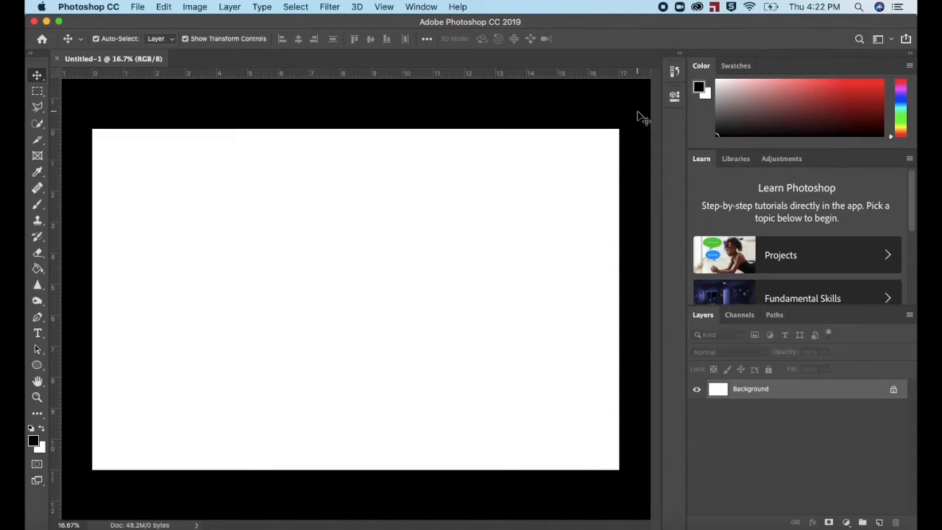
{"action": "left_click", "coordinate": [736, 66]}
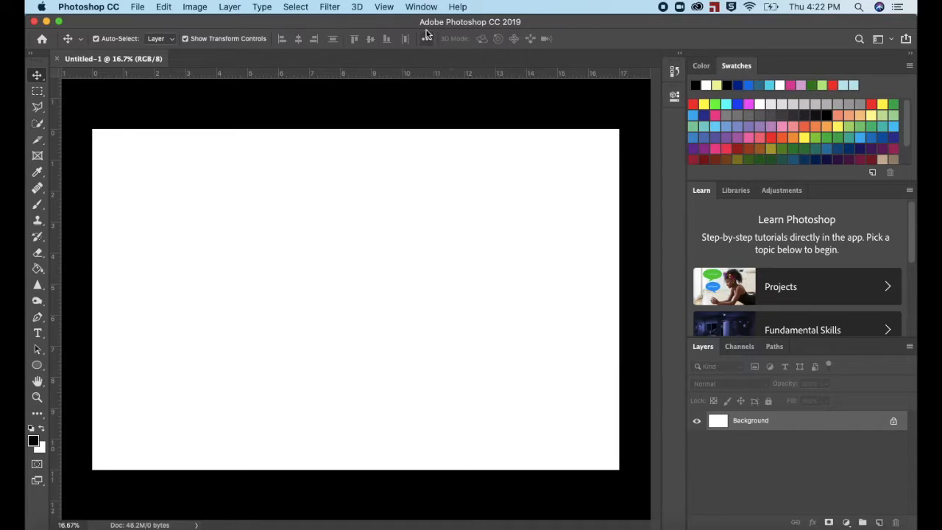
Step: Show the Properties panel and dock it in the group with Learn, Libraries and Adjustments, keeping Layers displayed below
{"action": "left_click", "coordinate": [421, 8]}
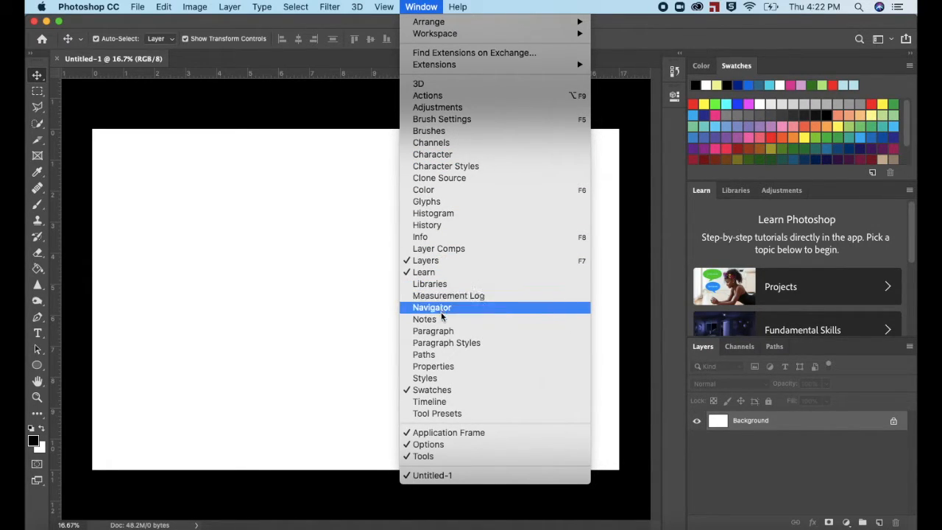
{"action": "left_click", "coordinate": [444, 367]}
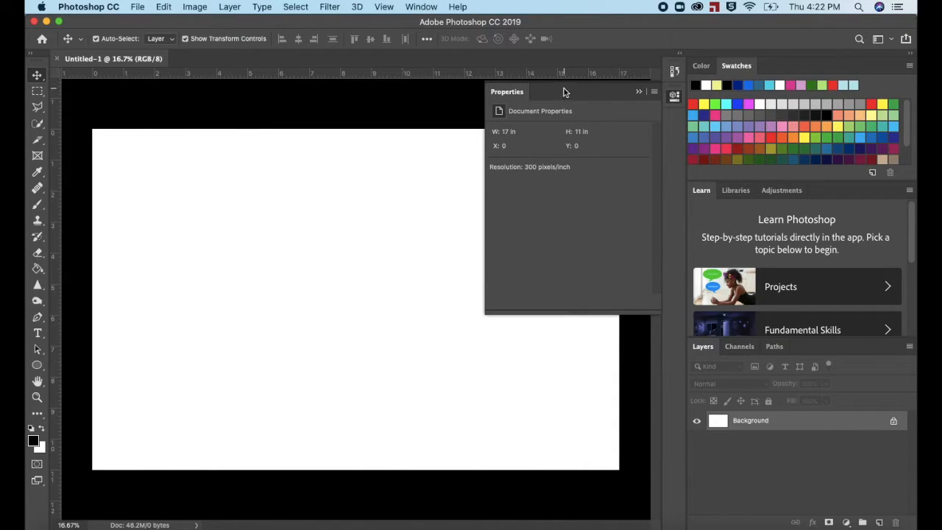
{"action": "left_click_drag", "start_coordinate": [564, 91], "coordinate": [766, 346]}
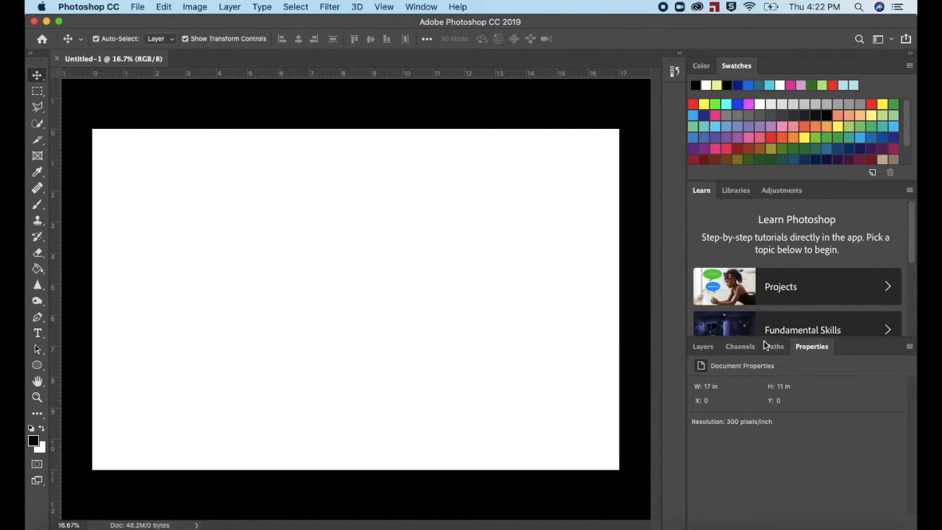
{"action": "left_click", "coordinate": [705, 348]}
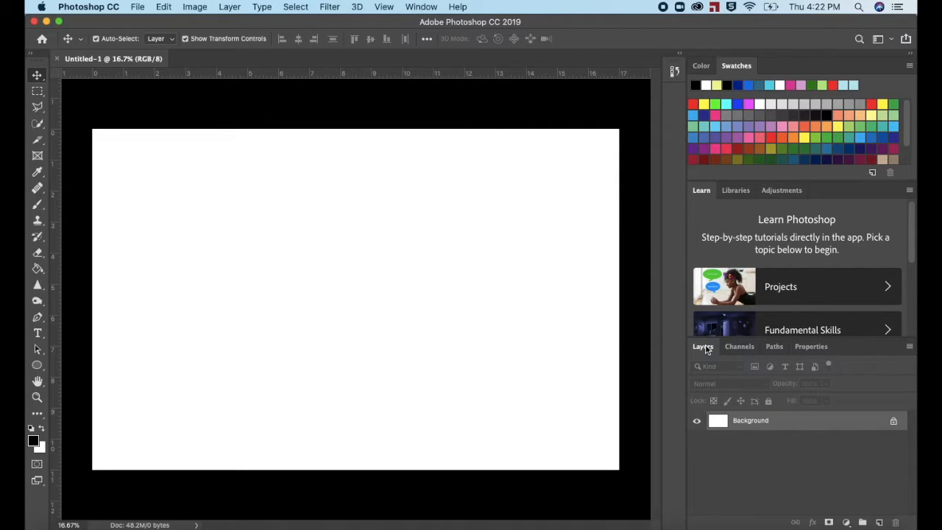
{"action": "left_click_drag", "start_coordinate": [811, 346], "coordinate": [742, 312]}
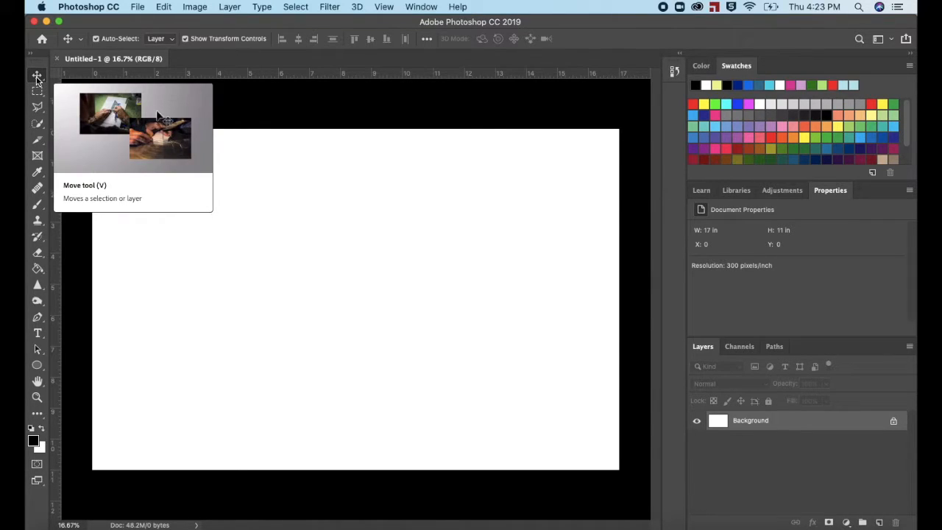
Step: Place IslandParadise.jpg from the Color Story folder on the Desktop as an embedded image filling the canvas
{"action": "left_click", "coordinate": [140, 8]}
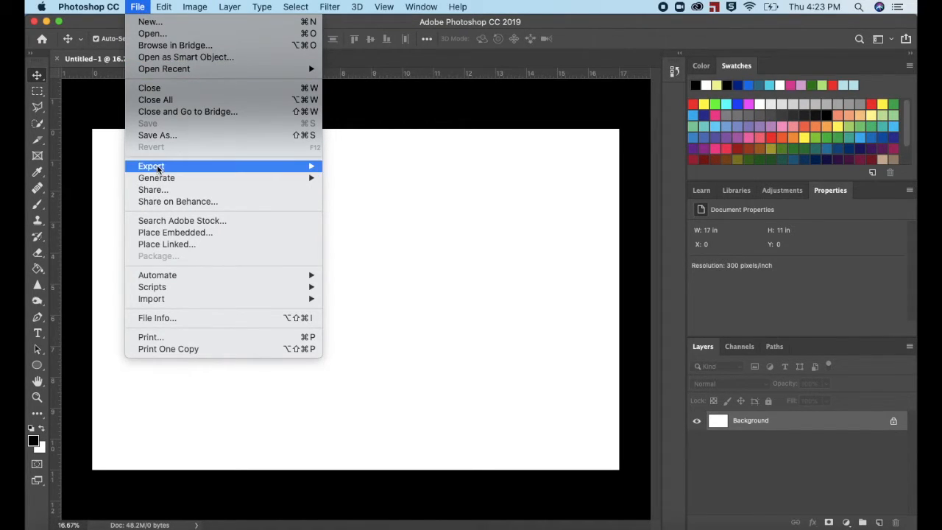
{"action": "left_click", "coordinate": [163, 232]}
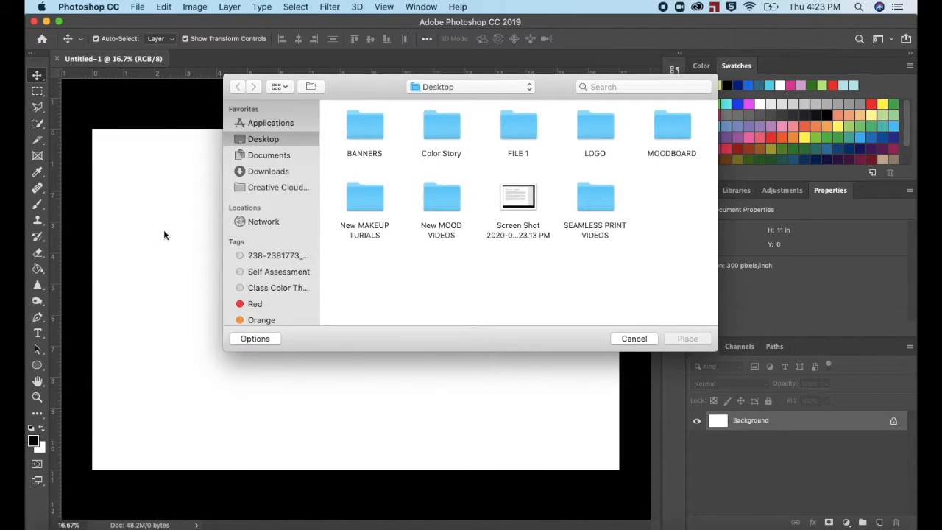
{"action": "left_click", "coordinate": [433, 133]}
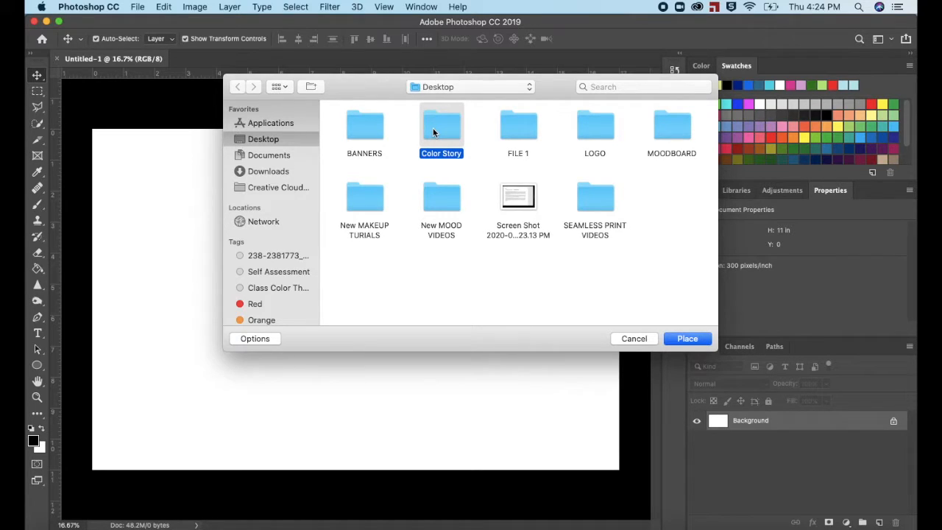
{"action": "double_click", "coordinate": [433, 132]}
{"action": "left_click", "coordinate": [362, 133]}
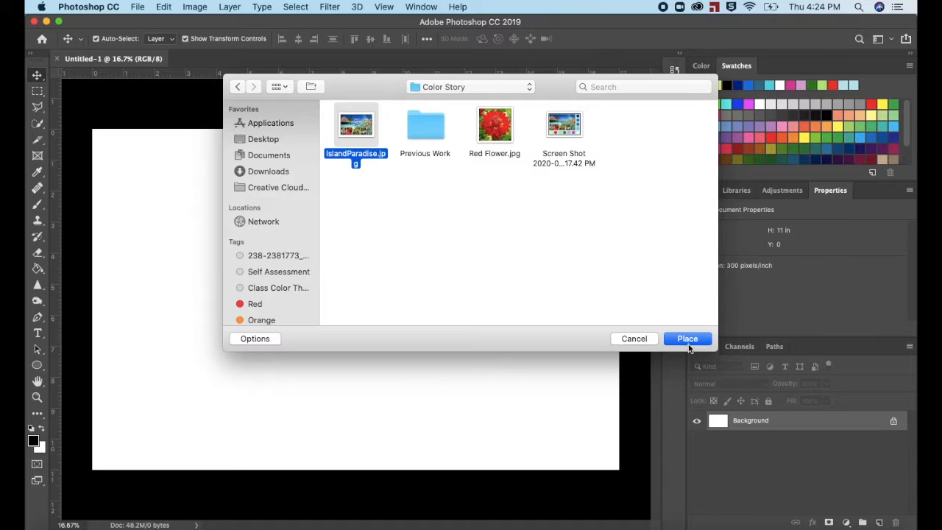
{"action": "left_click", "coordinate": [687, 339]}
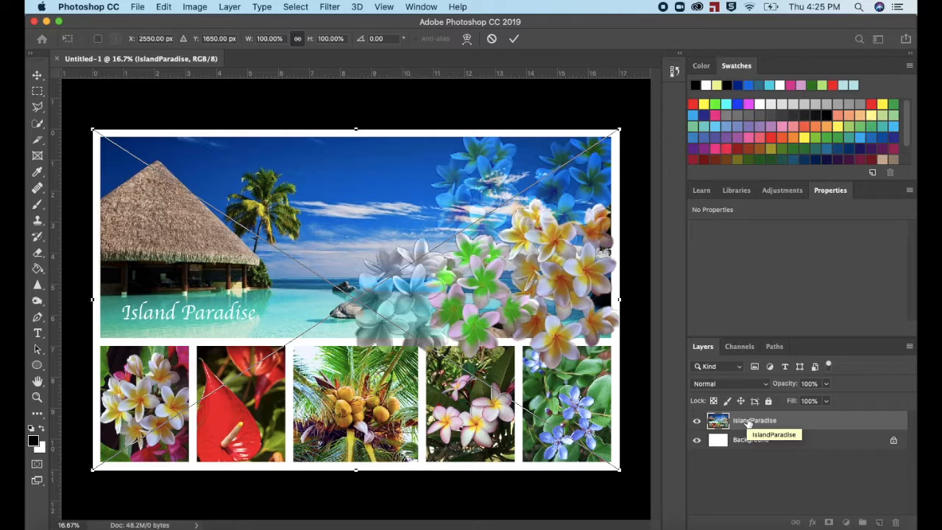
{"action": "left_click_drag", "start_coordinate": [750, 423], "coordinate": [748, 430]}
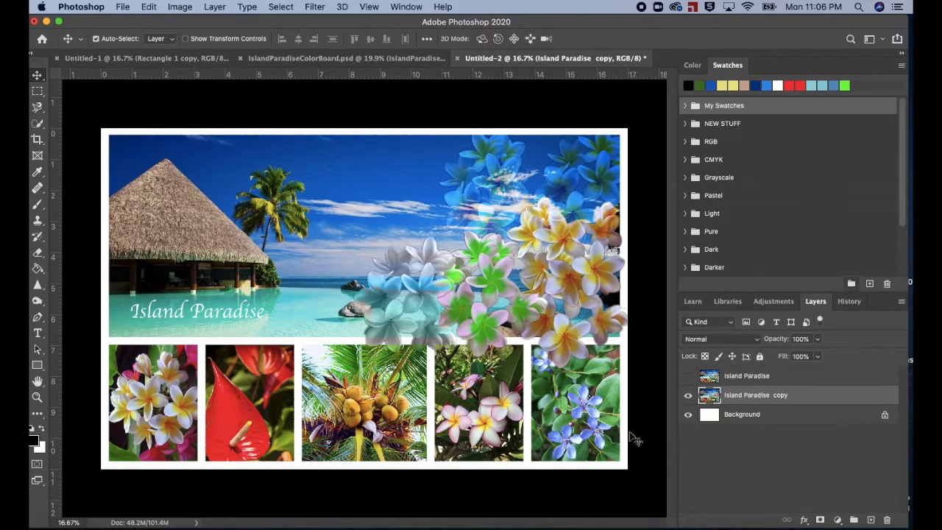
Step: Create a new swatch group named "Island Paradise New"
{"action": "left_click", "coordinate": [852, 284]}
{"action": "type", "text": "Island Paradise New"}
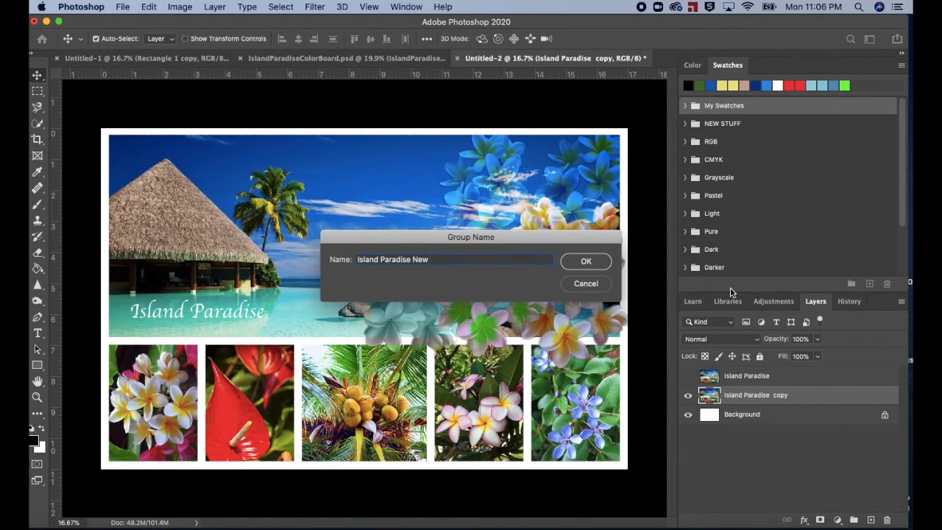
{"action": "left_click", "coordinate": [597, 263]}
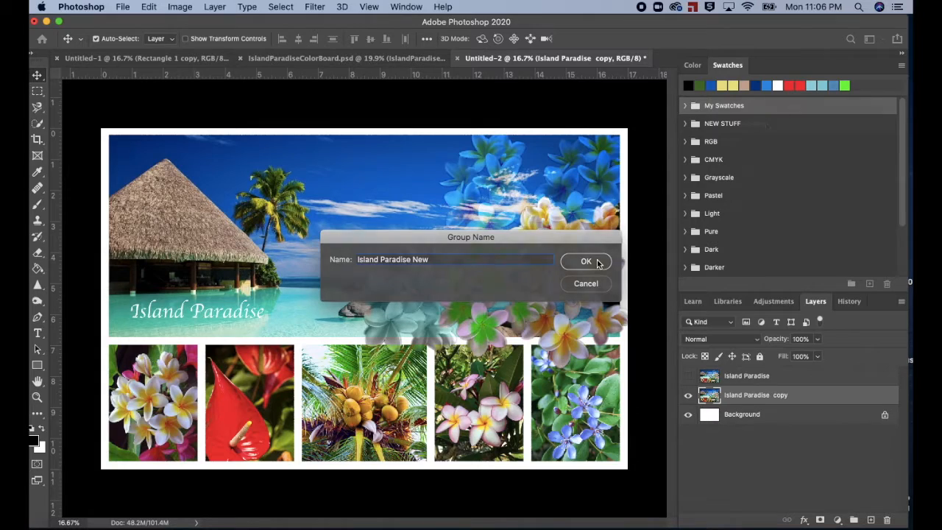
{"action": "left_click", "coordinate": [686, 124]}
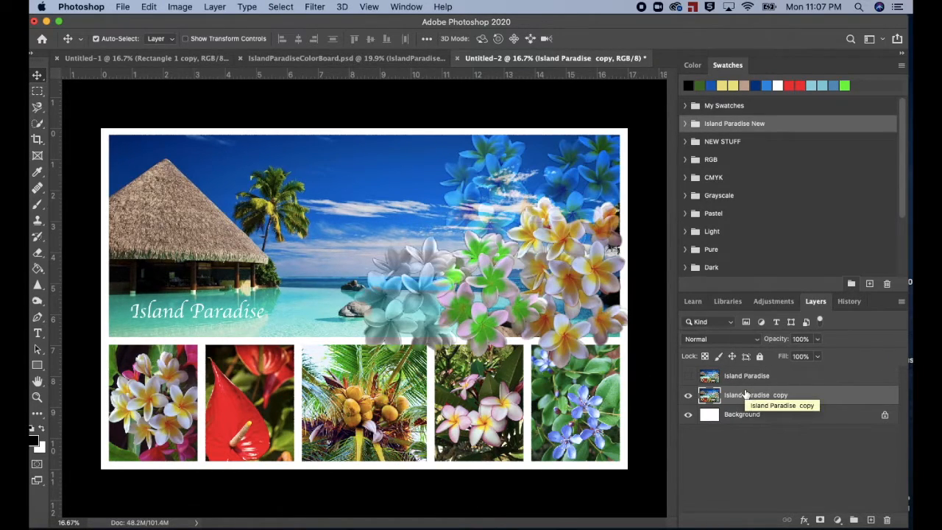
Step: Apply the Crystallize filter to the Island Paradise copy layer with a cell size of 185
{"action": "left_click", "coordinate": [310, 8]}
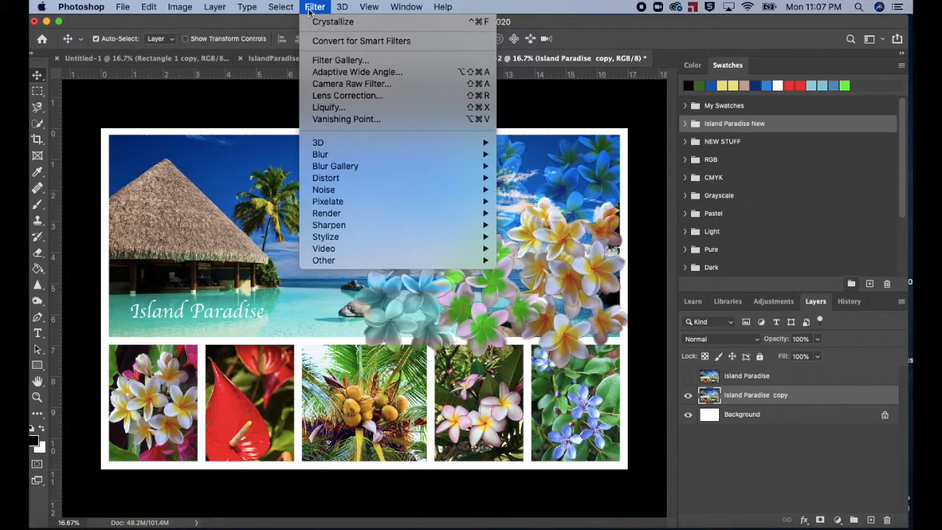
{"action": "mouse_move", "coordinate": [359, 205]}
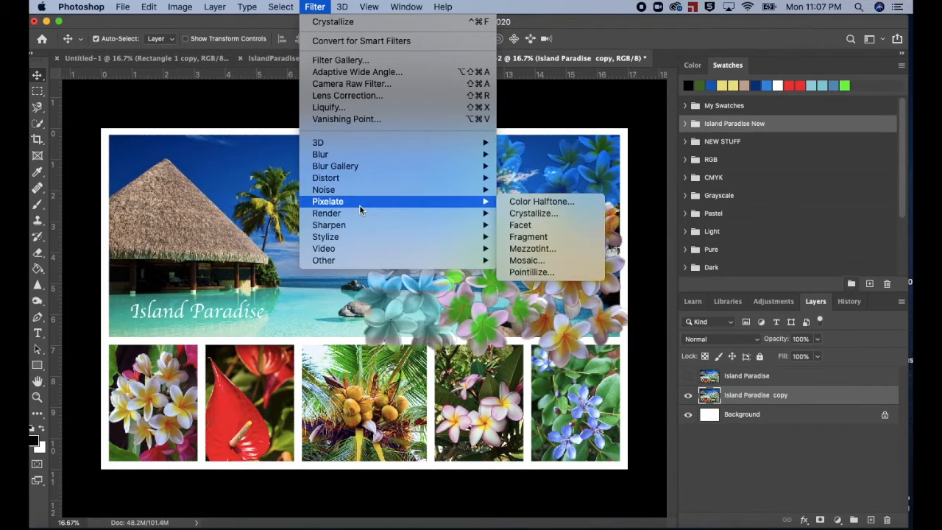
{"action": "left_click", "coordinate": [525, 215]}
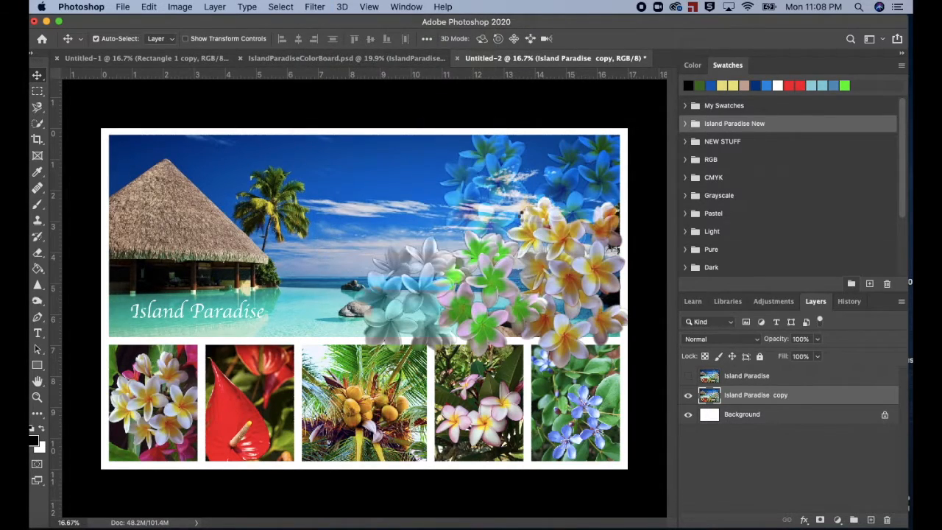
{"action": "left_click_drag", "start_coordinate": [574, 320], "coordinate": [658, 315]}
{"action": "left_click_drag", "start_coordinate": [675, 314], "coordinate": [682, 323]}
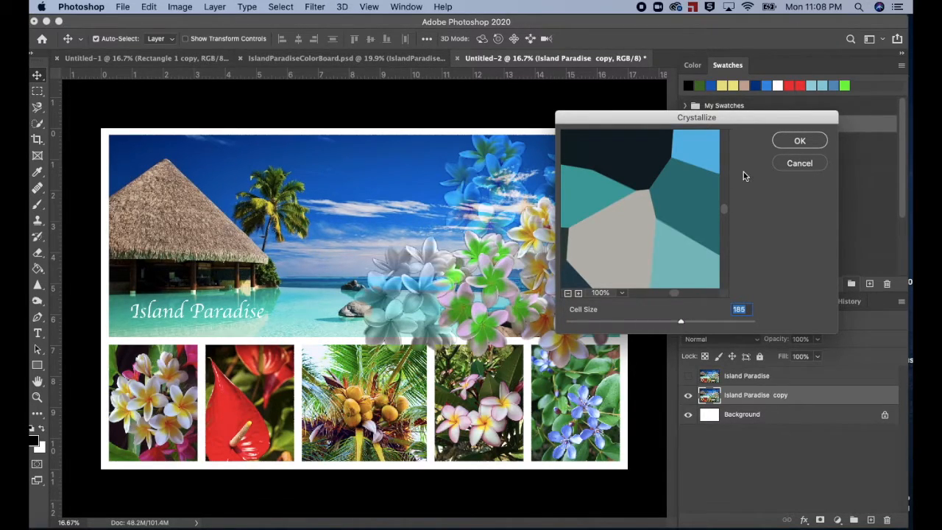
{"action": "left_click", "coordinate": [802, 142]}
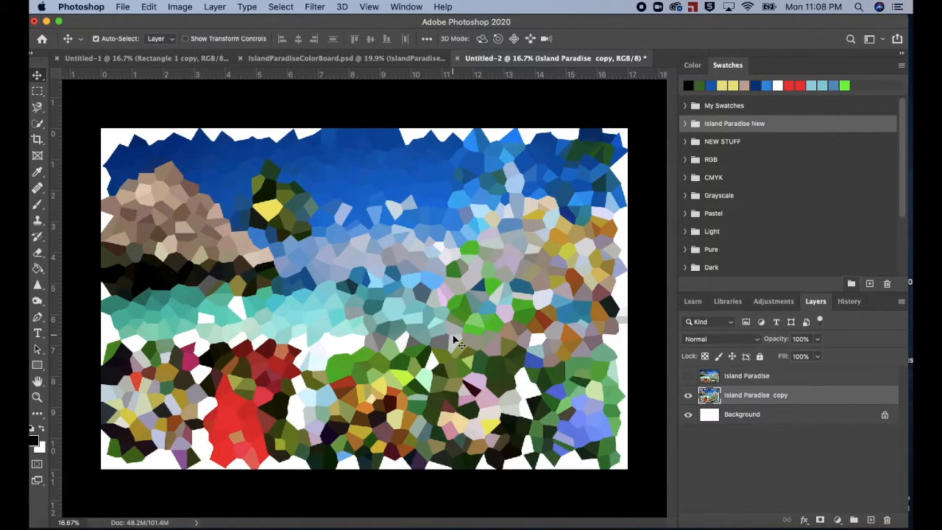
Step: Sample a yellow cell from the crystallized coconut photo as foreground colour and match it in the PANTONE+ Solid Coated library
{"action": "key", "text": "i"}
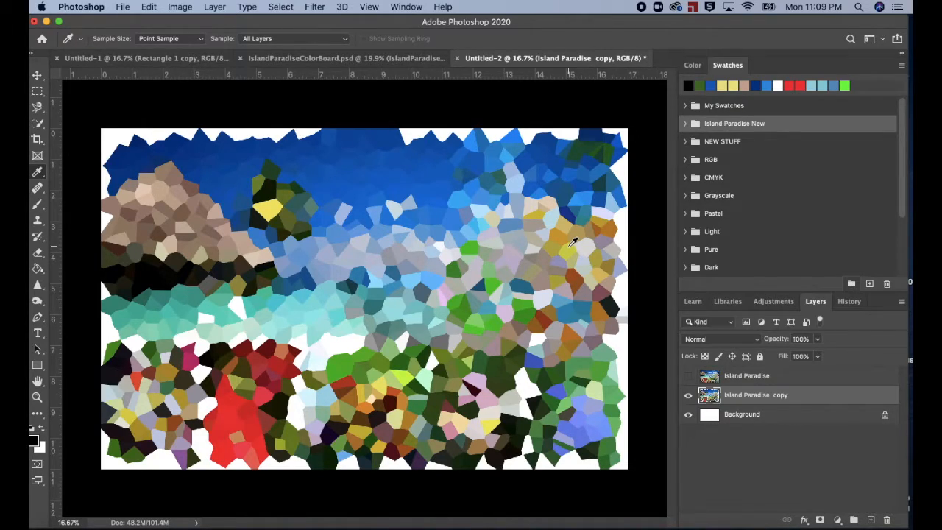
{"action": "left_click", "coordinate": [384, 377]}
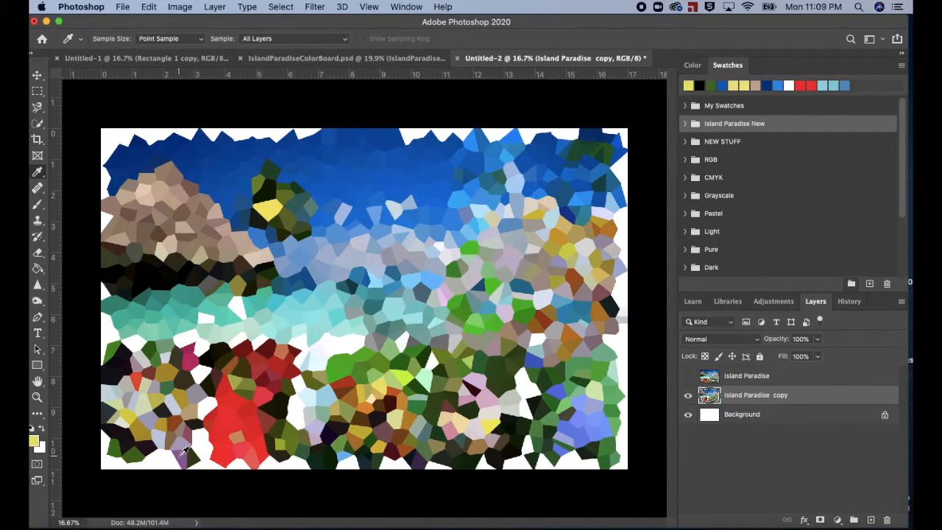
{"action": "left_click", "coordinate": [34, 442]}
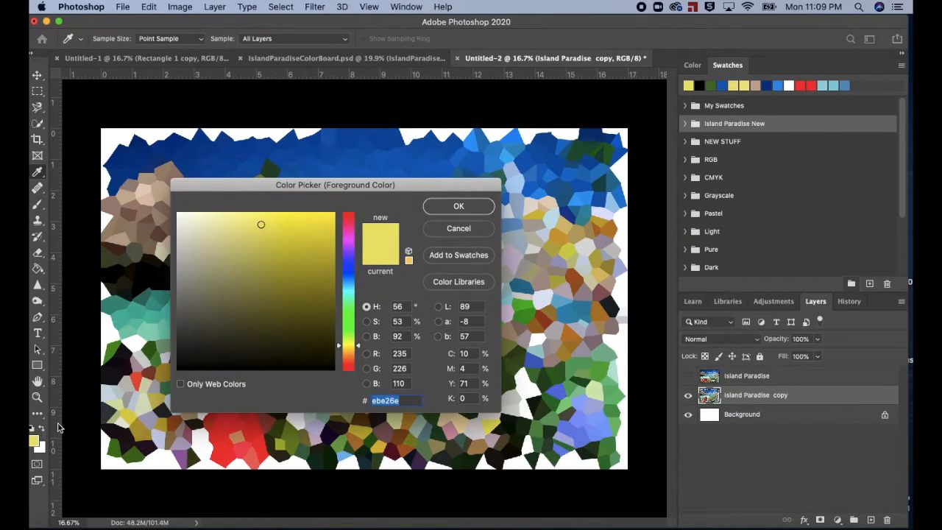
{"action": "left_click", "coordinate": [459, 282]}
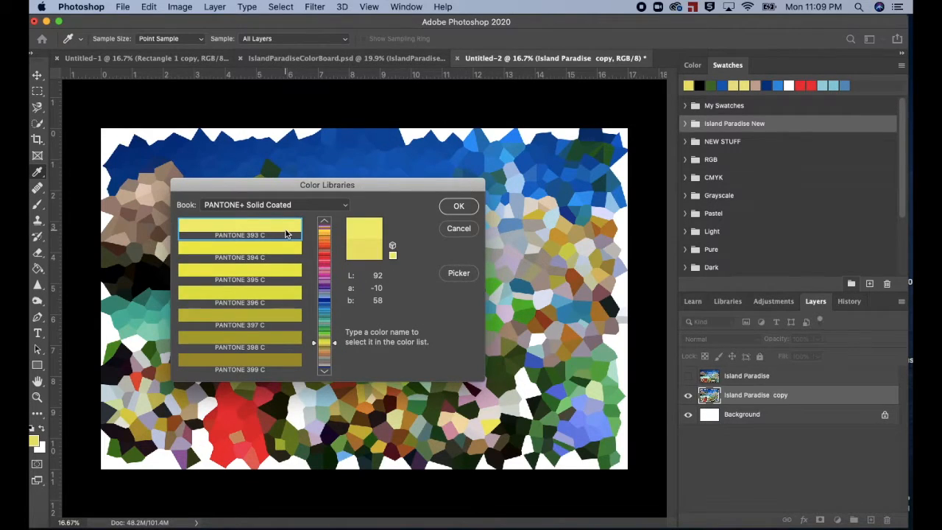
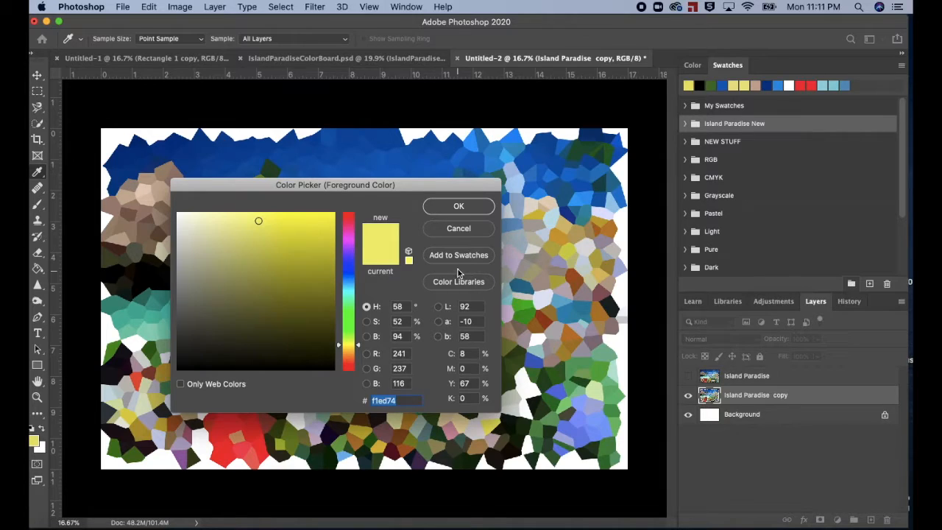
Step: Add the matched yellow to the Island Paradise New swatch group under the name "Pantone 393C"
{"action": "left_click", "coordinate": [452, 257]}
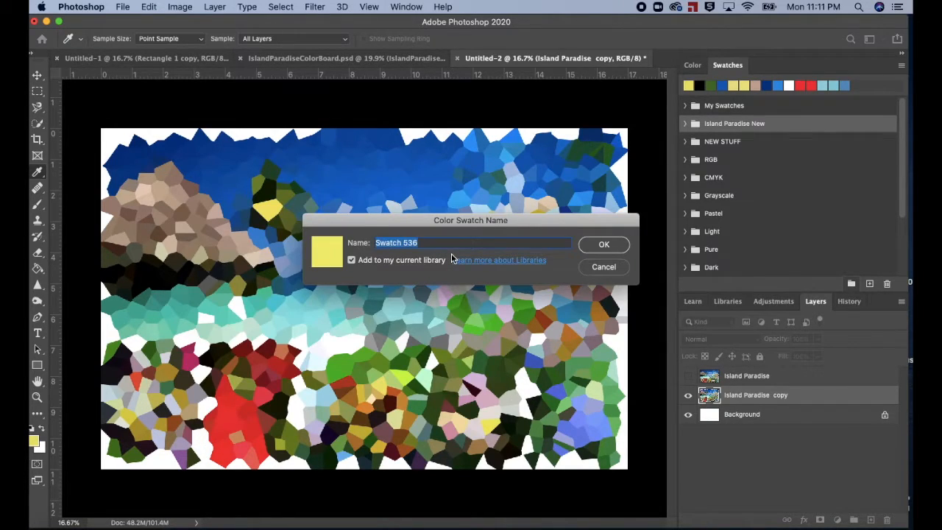
{"action": "type", "text": "Pantone 393C"}
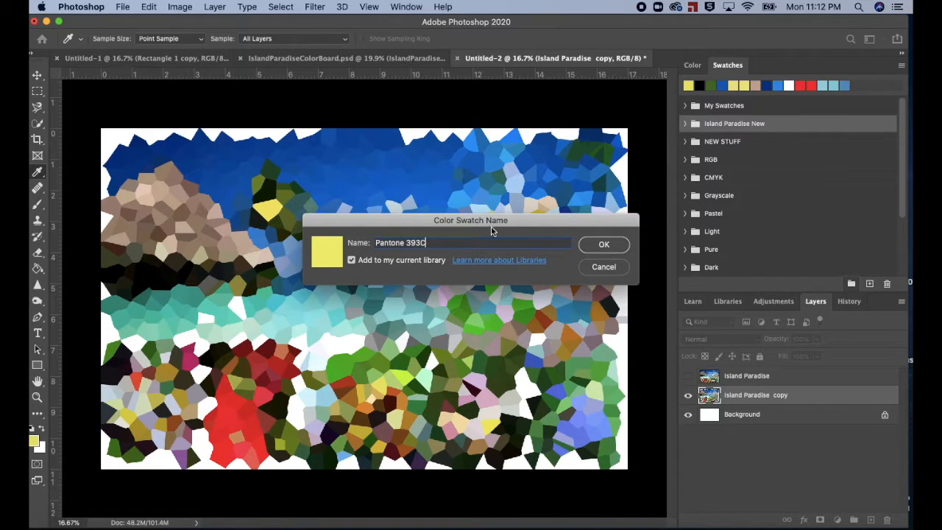
{"action": "left_click", "coordinate": [605, 244]}
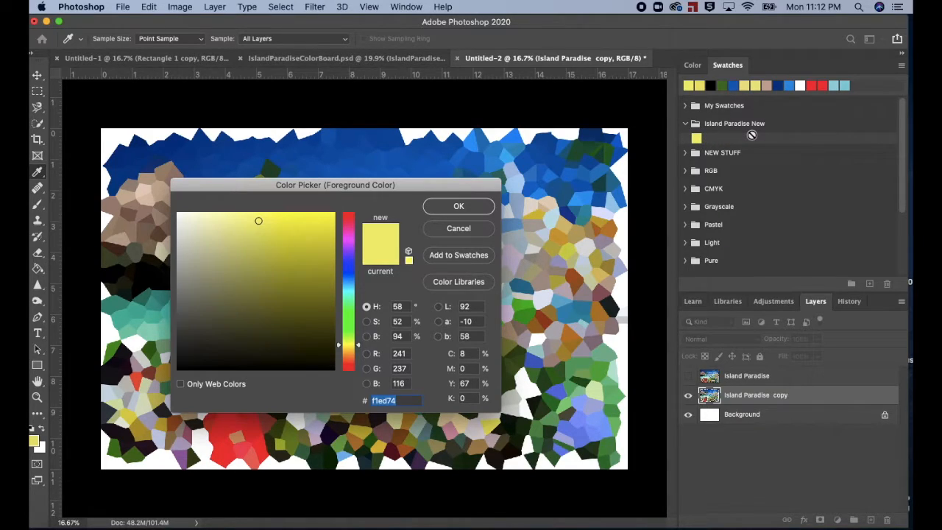
{"action": "left_click", "coordinate": [456, 208]}
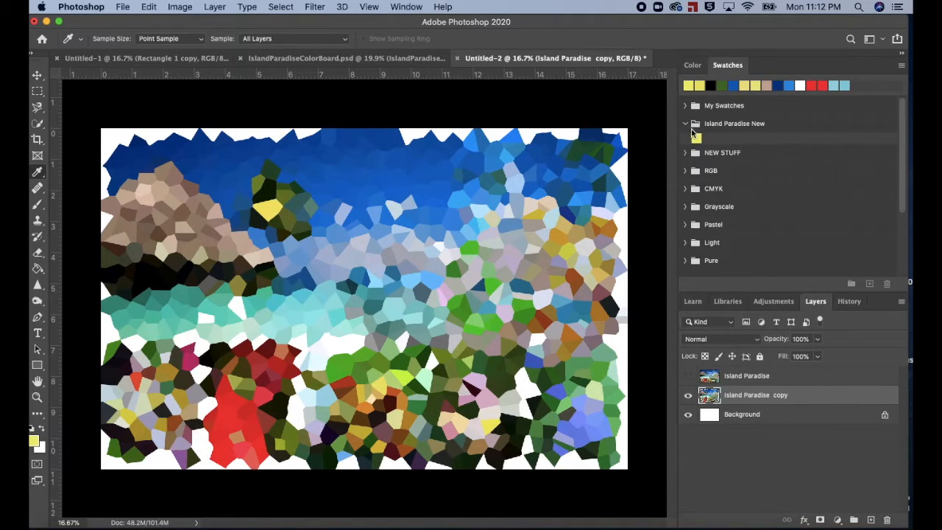
Step: With the Island Paradise New group selected, sample a red cell from the crystallized image and match it to PANTONE 1795 C in PANTONE+ Solid Coated
{"action": "left_click", "coordinate": [687, 126]}
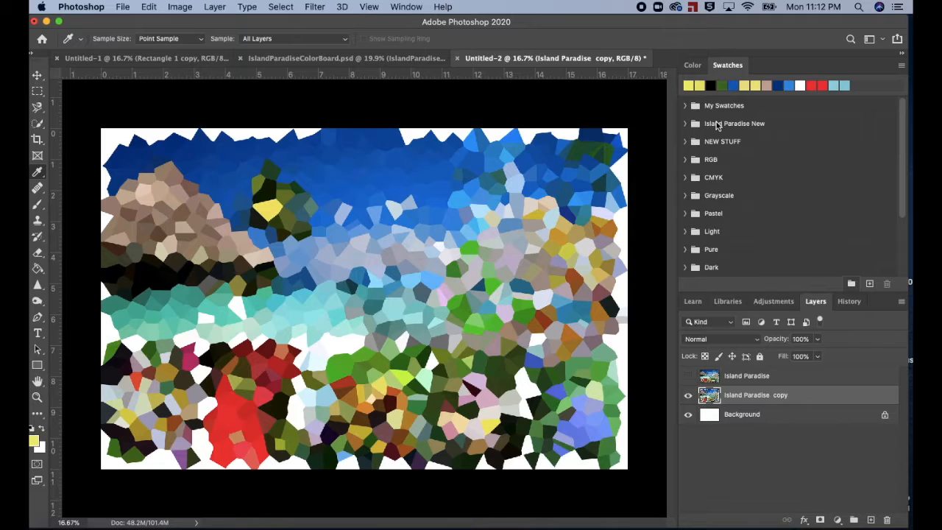
{"action": "left_click", "coordinate": [717, 125]}
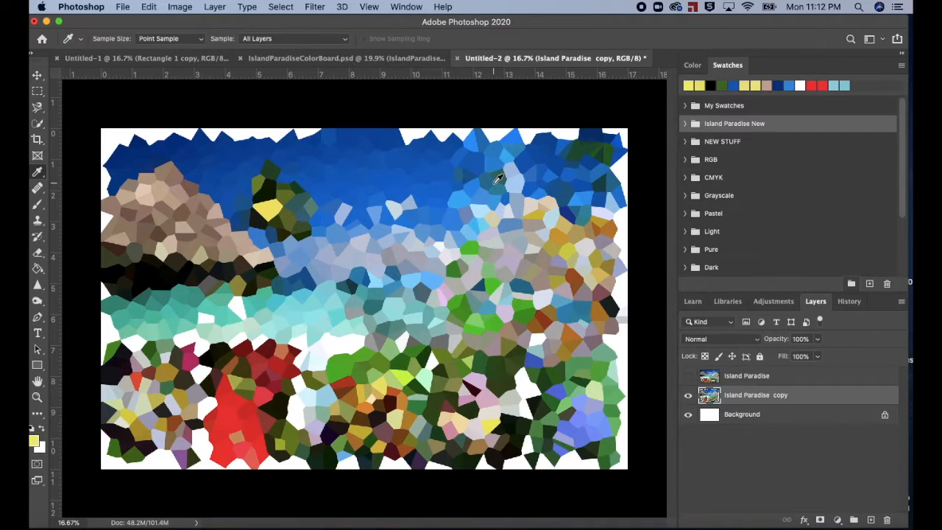
{"action": "left_click", "coordinate": [252, 401]}
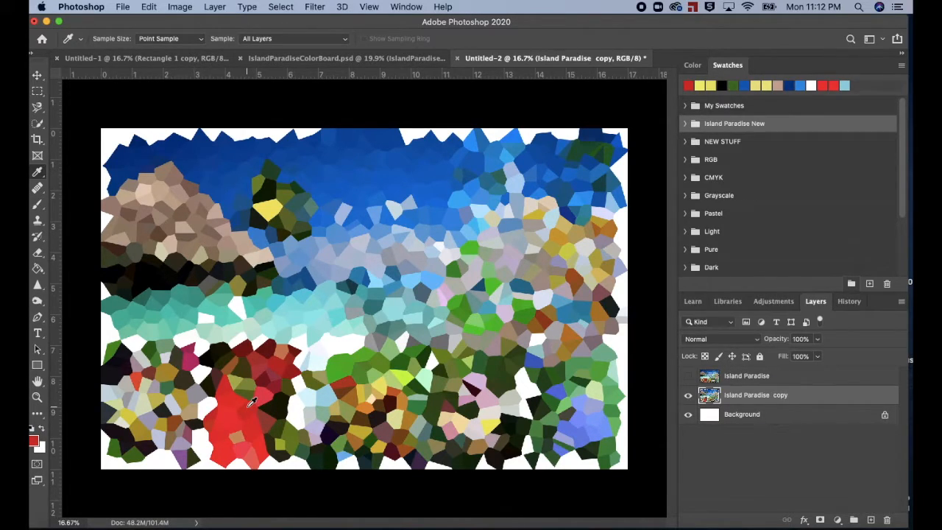
{"action": "left_click", "coordinate": [34, 441]}
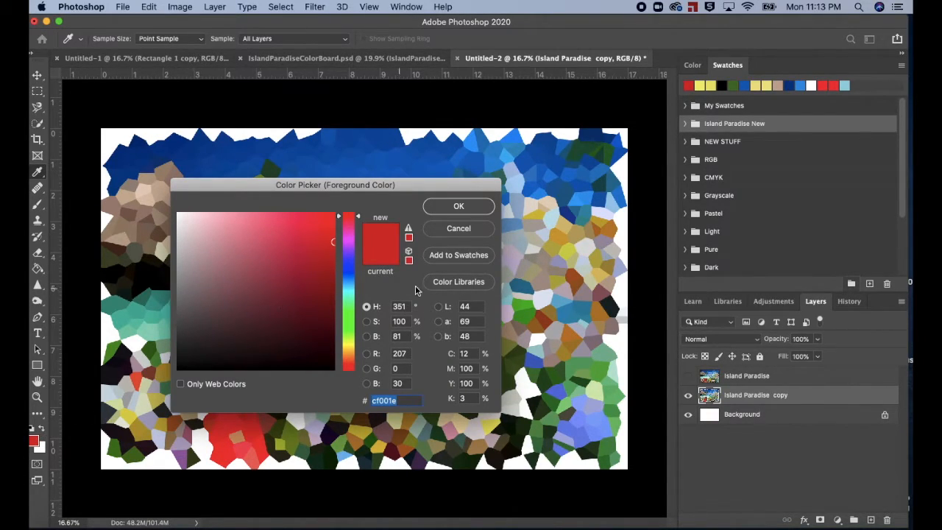
{"action": "left_click", "coordinate": [448, 283]}
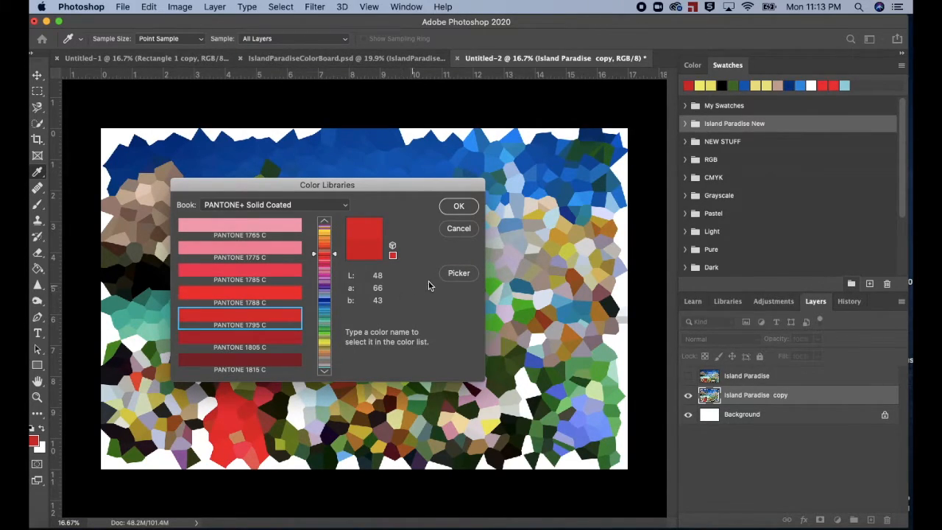
{"action": "left_click", "coordinate": [459, 274]}
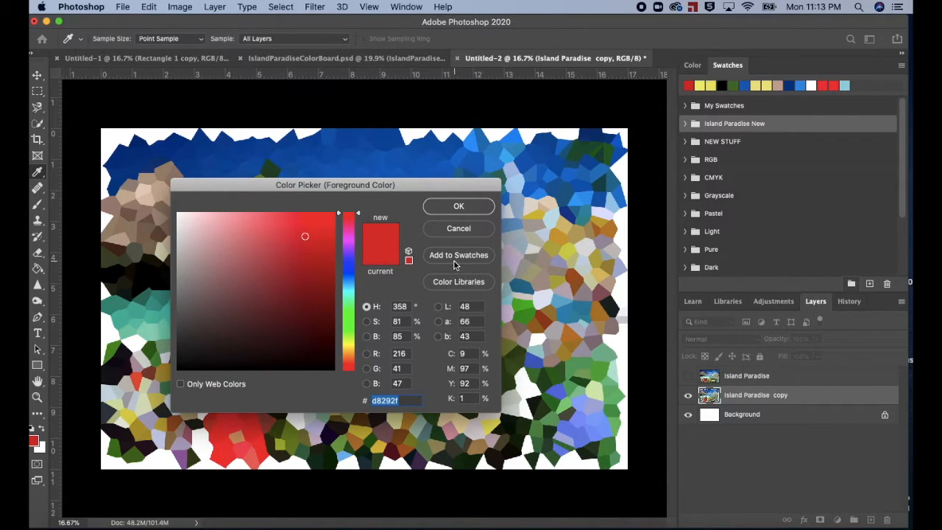
Step: Save the matched red as a swatch named "Pantone 1795 C" in the Island Paradise New group
{"action": "left_click", "coordinate": [452, 256]}
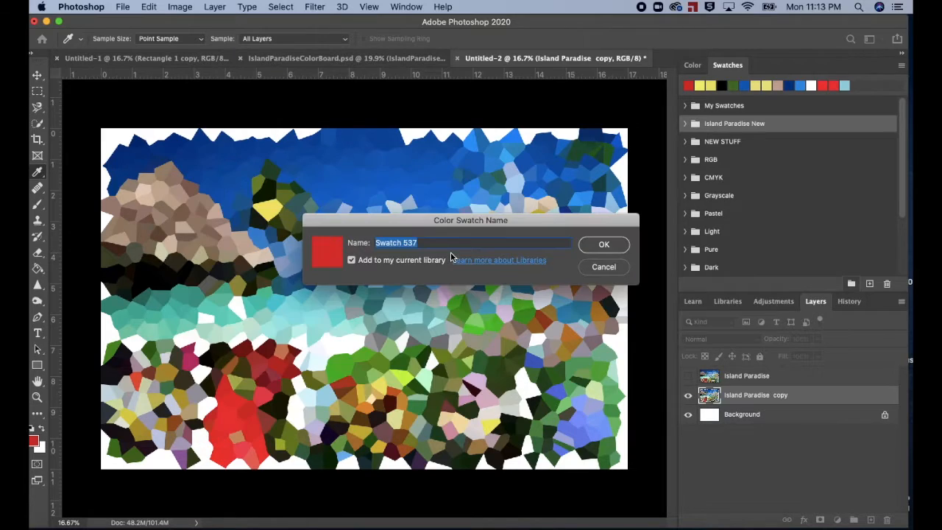
{"action": "type", "text": "Pantone 1795c"}
{"action": "key", "text": "BackSpace"}
{"action": "type", "text": "C"}
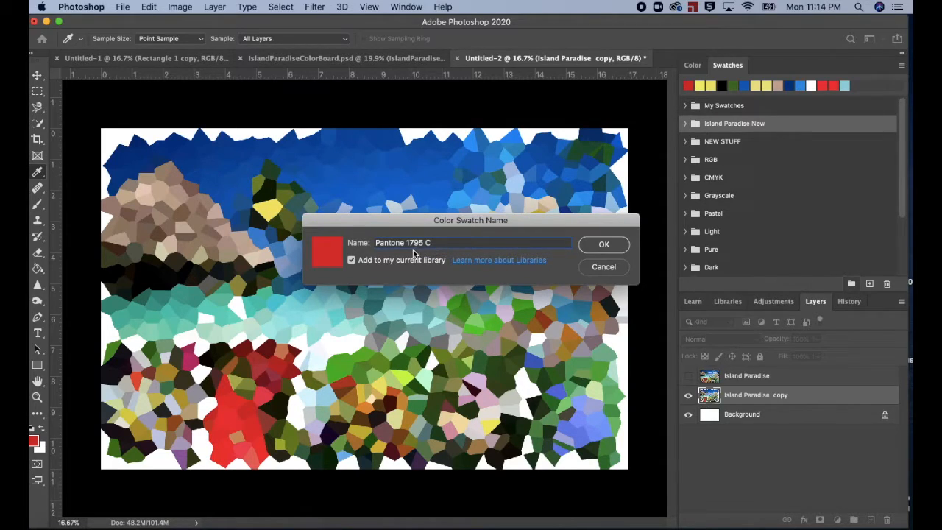
{"action": "left_click", "coordinate": [609, 246]}
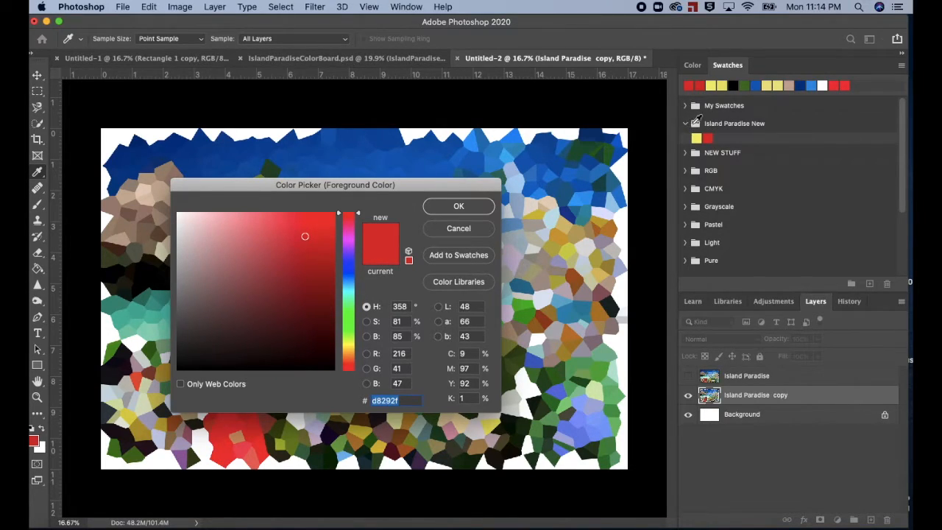
{"action": "left_click", "coordinate": [458, 207]}
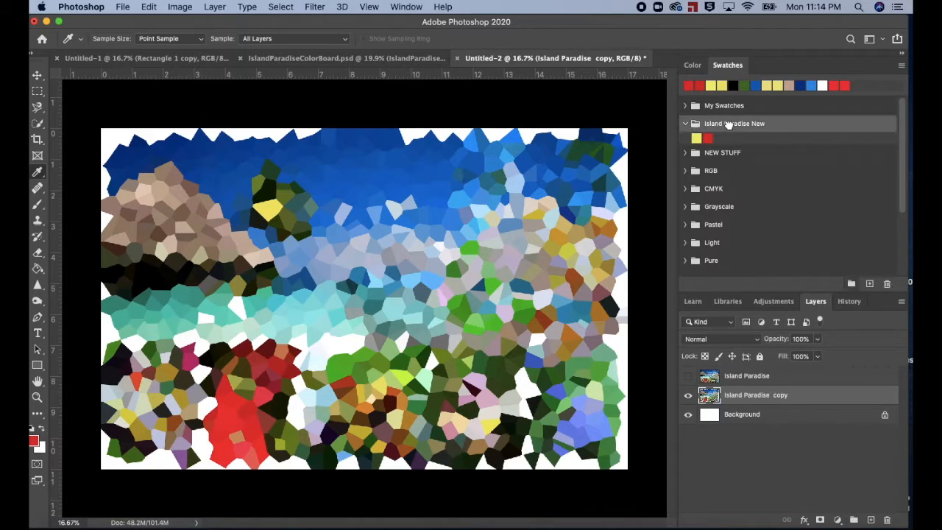
Step: Sample a dark green cell as foreground colour and choose PANTONE 357 C for it from the PANTONE+ Solid Coated library
{"action": "left_click", "coordinate": [685, 123]}
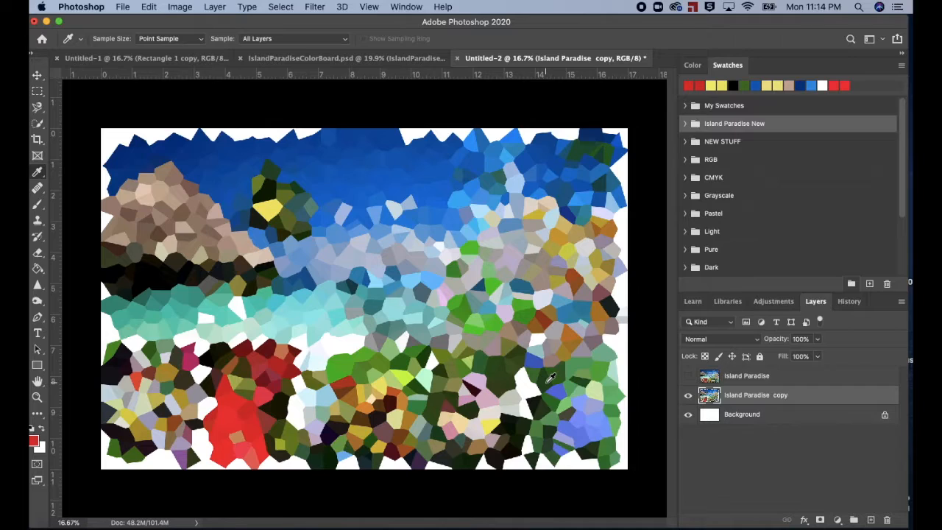
{"action": "left_click", "coordinate": [274, 168]}
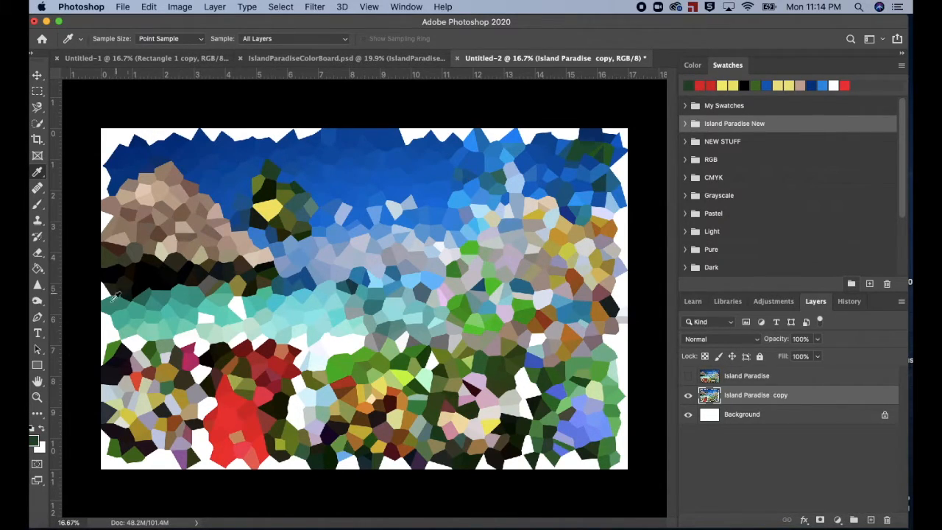
{"action": "left_click", "coordinate": [33, 443]}
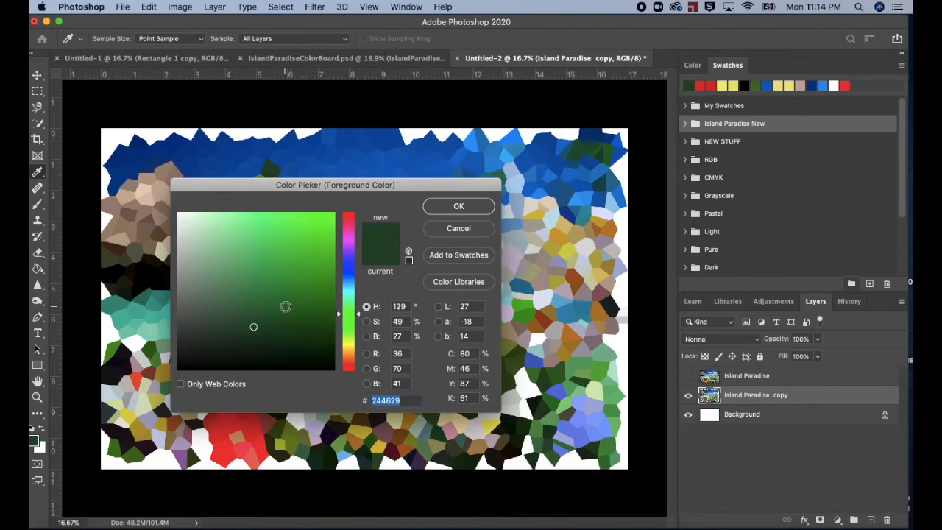
{"action": "left_click", "coordinate": [452, 283]}
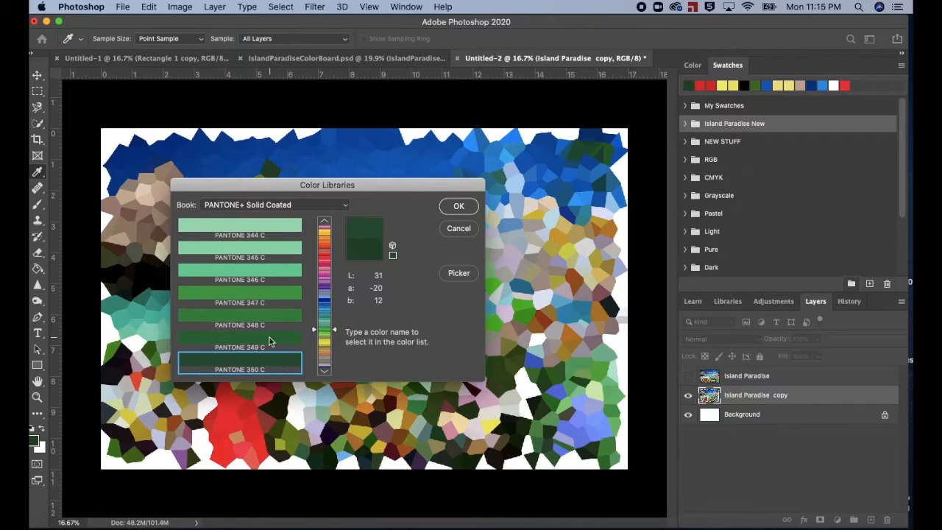
{"action": "left_click", "coordinate": [326, 372]}
{"action": "left_click", "coordinate": [325, 371]}
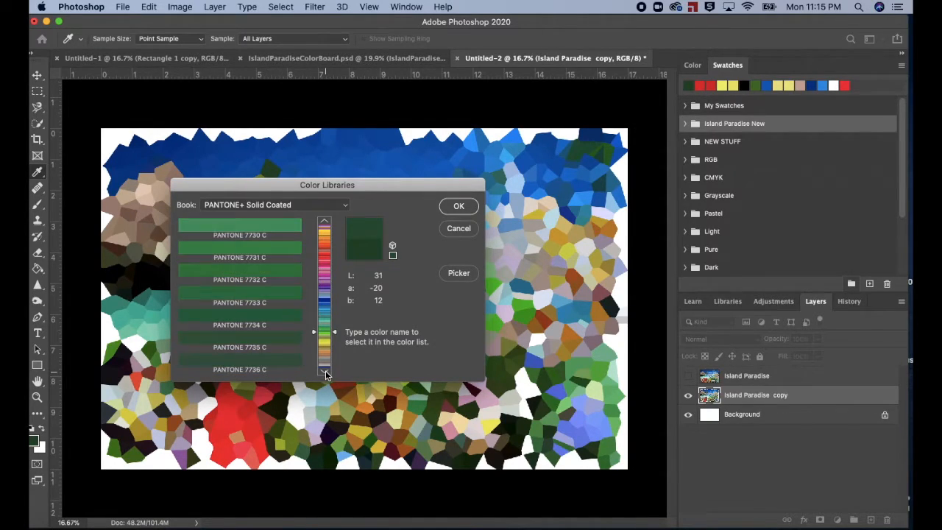
{"action": "left_click", "coordinate": [324, 222]}
{"action": "left_click", "coordinate": [324, 222]}
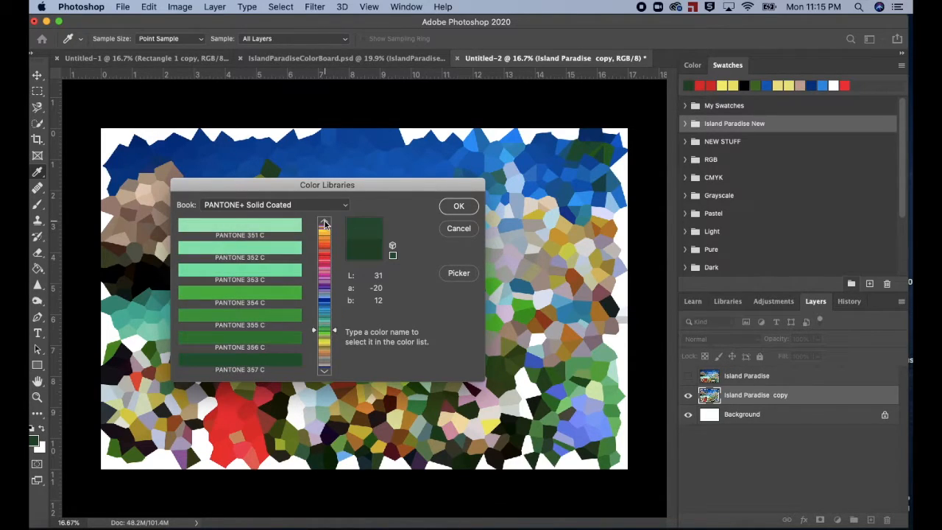
{"action": "left_click", "coordinate": [282, 362]}
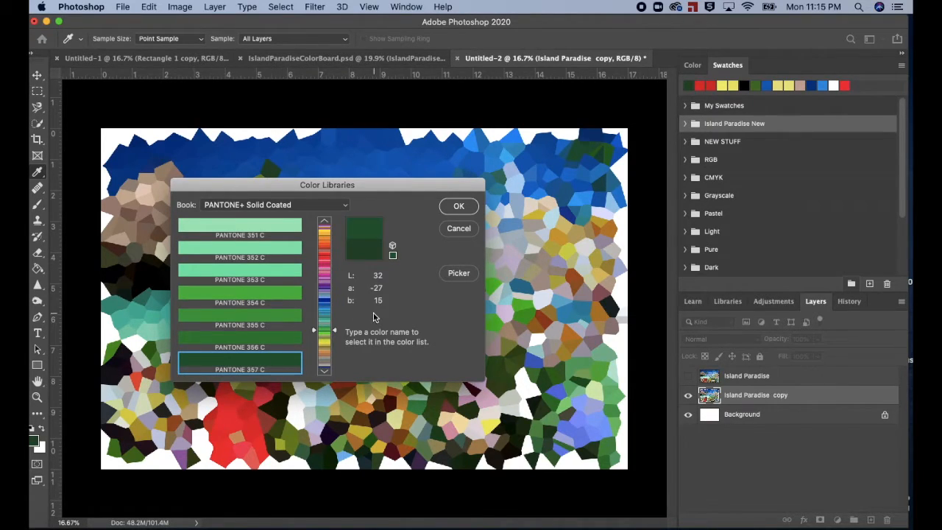
{"action": "left_click", "coordinate": [458, 274]}
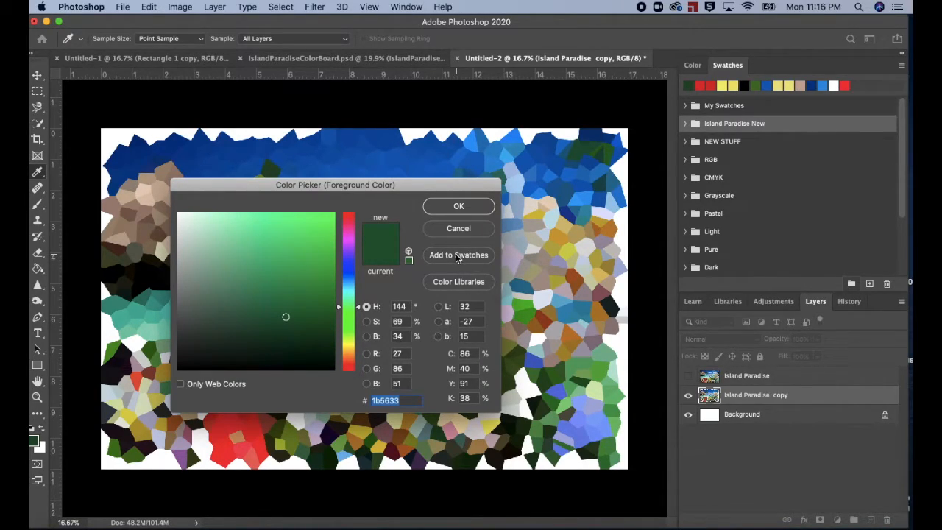
Step: Add the dark green to the Island Paradise New swatches as "Pantone 357 C"
{"action": "left_click", "coordinate": [456, 255]}
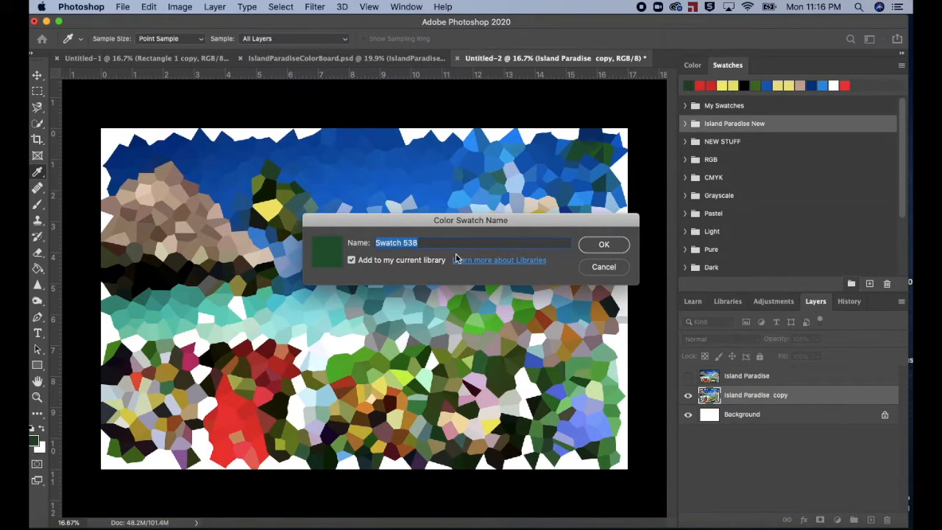
{"action": "type", "text": "Pantone 357 C"}
{"action": "left_click", "coordinate": [603, 245]}
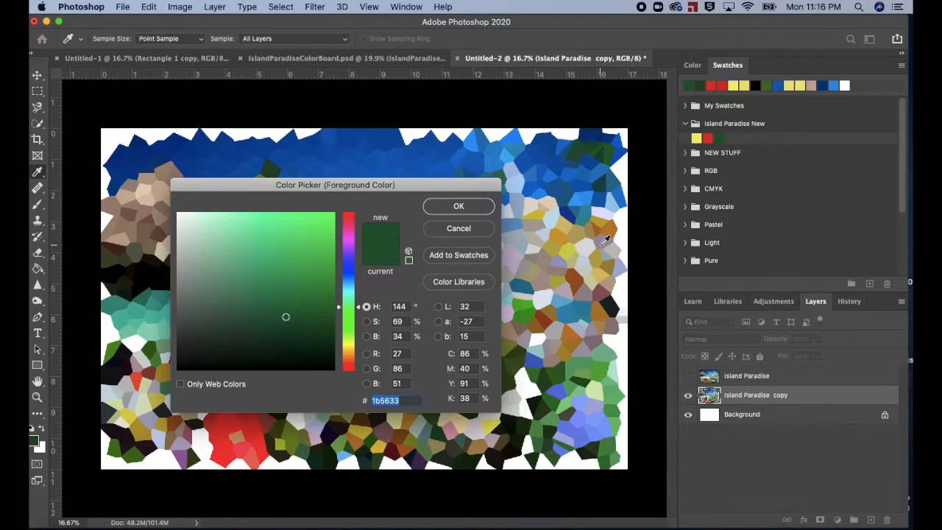
{"action": "left_click", "coordinate": [471, 207]}
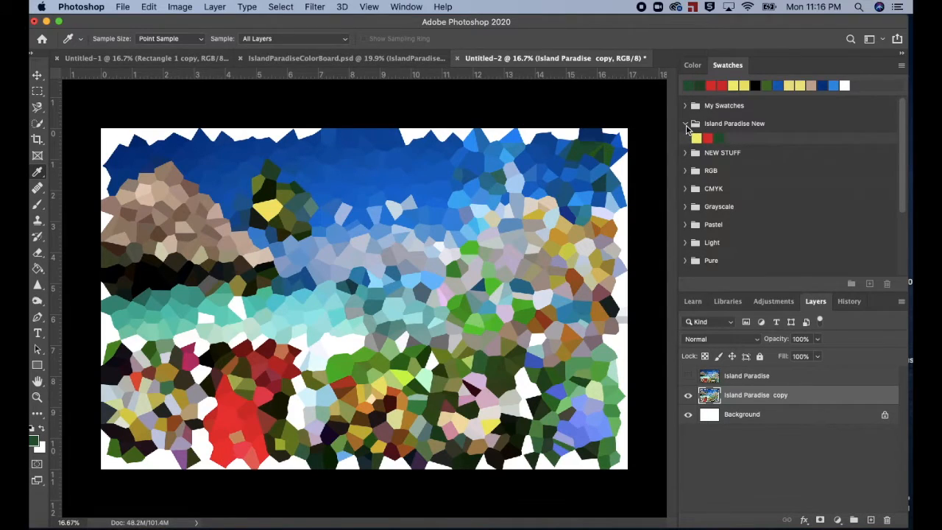
Step: Reselect the Island Paradise New group, sample an olive cell above the large red area, and match it to PANTONE 617 C
{"action": "left_click", "coordinate": [686, 124]}
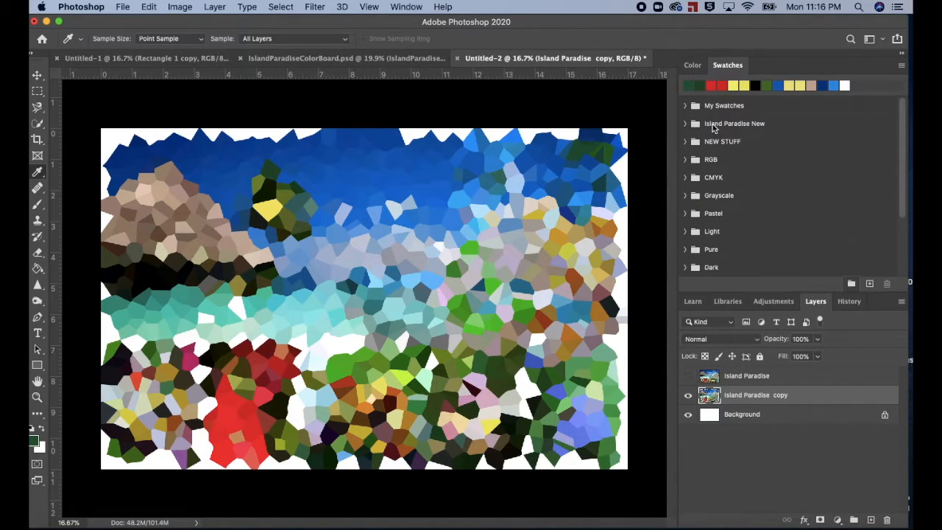
{"action": "left_click", "coordinate": [713, 128]}
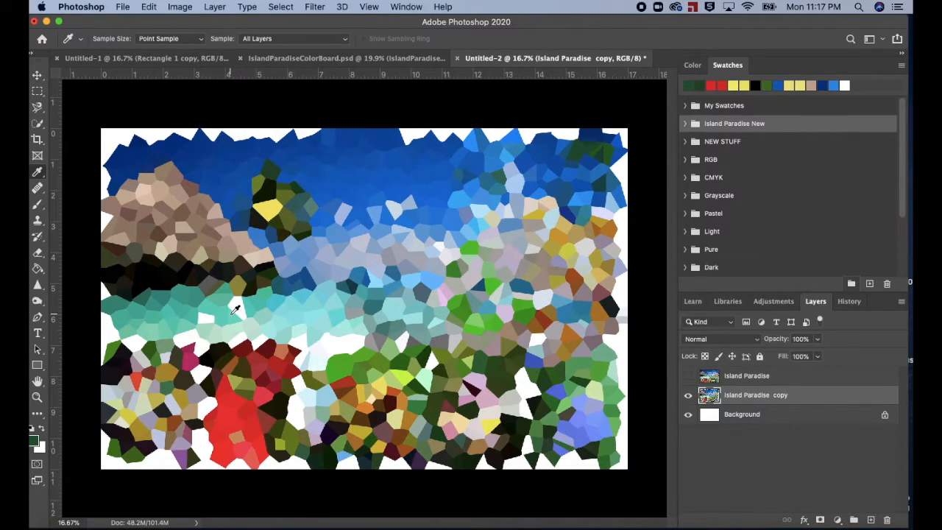
{"action": "left_click", "coordinate": [241, 375]}
{"action": "left_click", "coordinate": [34, 441]}
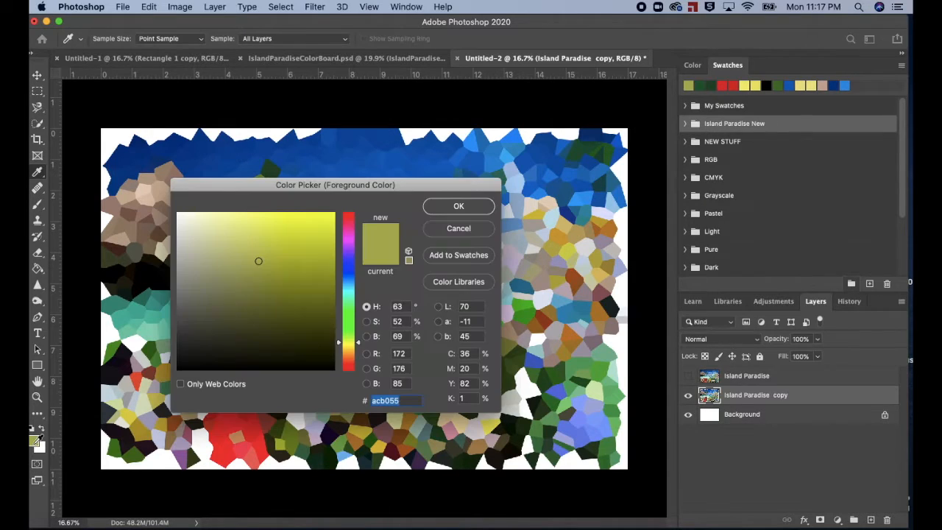
{"action": "left_click", "coordinate": [453, 283]}
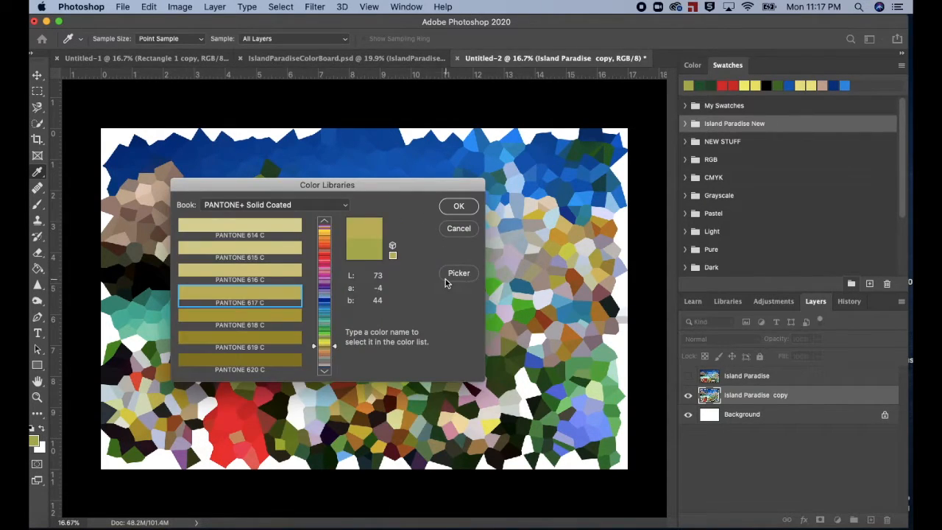
{"action": "left_click", "coordinate": [284, 314]}
{"action": "left_click", "coordinate": [280, 292]}
{"action": "left_click", "coordinate": [277, 274]}
{"action": "left_click", "coordinate": [262, 294]}
{"action": "left_click", "coordinate": [458, 274]}
Step: Save the matched olive colour as a swatch named "Pantone 617 C" in the Island Paradise New group
{"action": "left_click", "coordinate": [457, 257]}
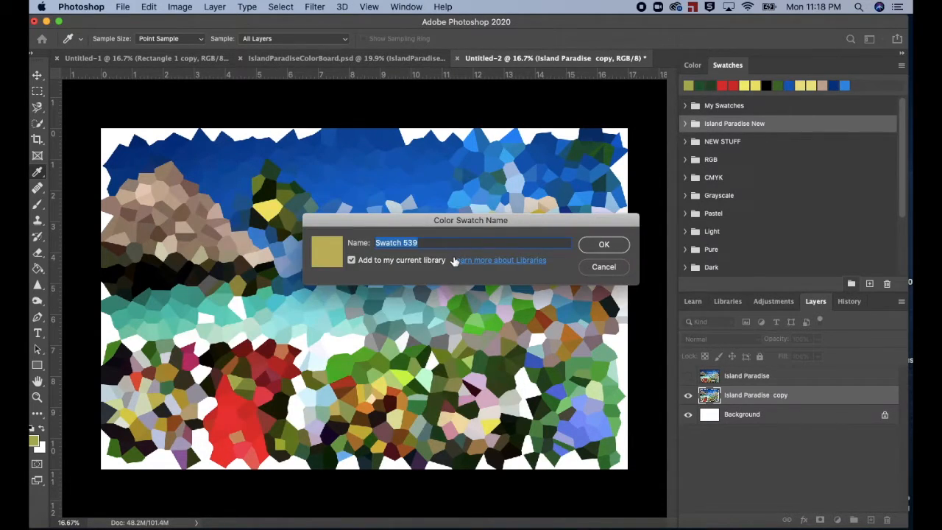
{"action": "type", "text": "Pantone 617 C"}
{"action": "left_click", "coordinate": [604, 244]}
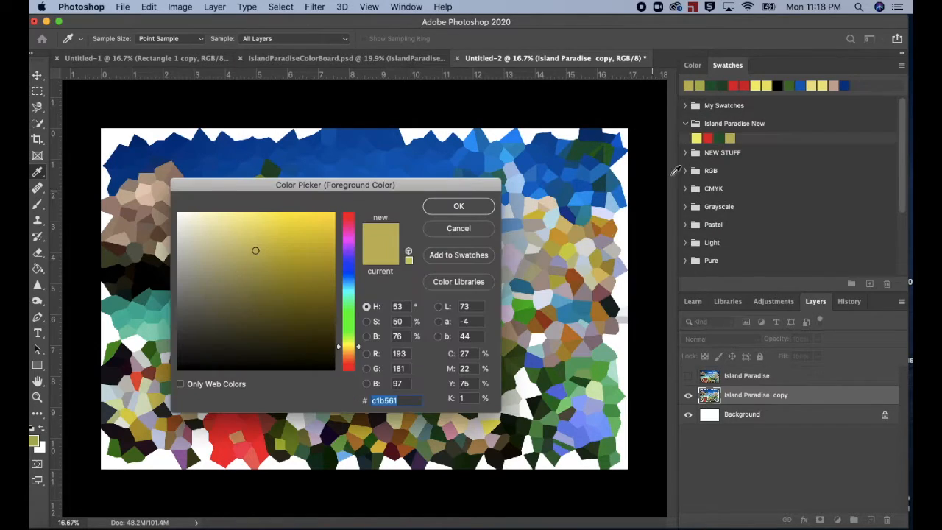
{"action": "left_click", "coordinate": [458, 223]}
Step: Sample a pink cell from the lower part of the crystallized image and match it to PANTONE 686 C in PANTONE+ Solid Coated
{"action": "left_click", "coordinate": [687, 124]}
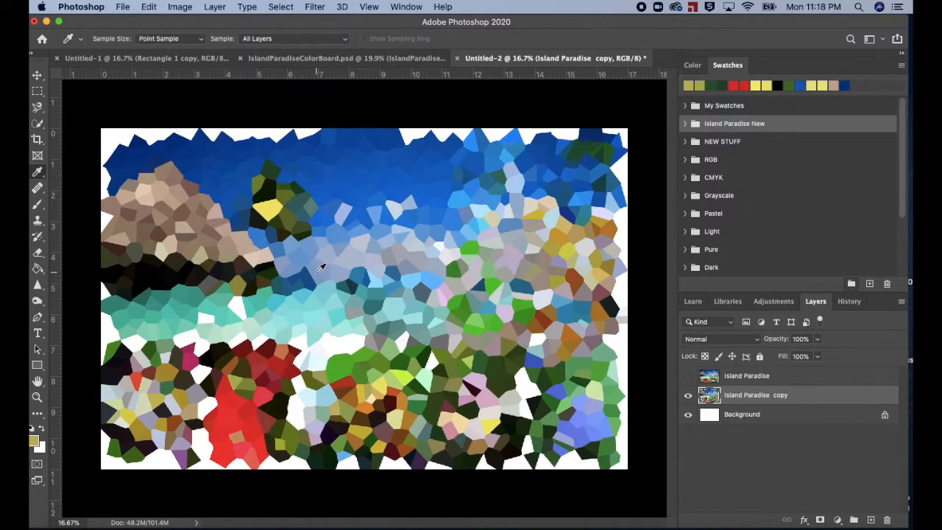
{"action": "left_click", "coordinate": [471, 394]}
{"action": "left_click", "coordinate": [33, 442]}
{"action": "left_click", "coordinate": [459, 282]}
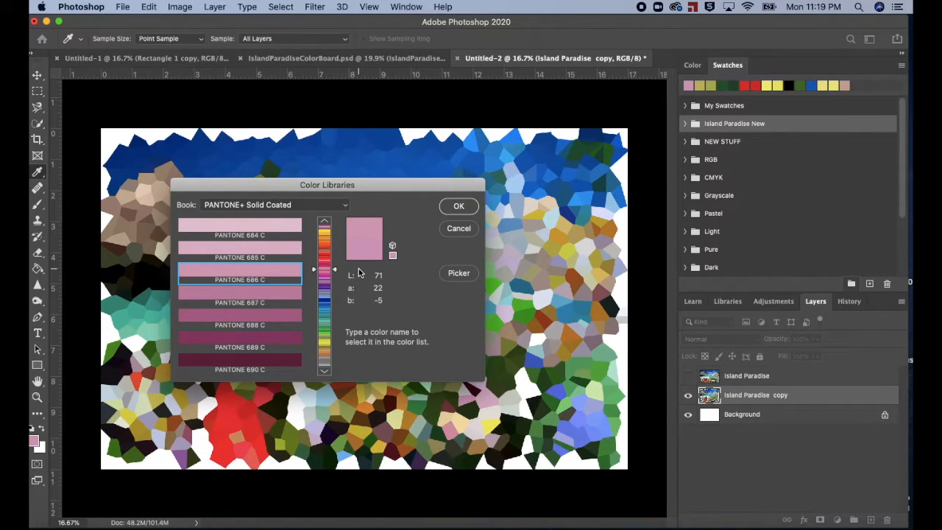
{"action": "left_click", "coordinate": [459, 274]}
Step: Add the matched pink to the Island Paradise New swatches under the name "Pantone 686 C"
{"action": "left_click", "coordinate": [457, 263]}
{"action": "type", "text": "Pantone 686 C"}
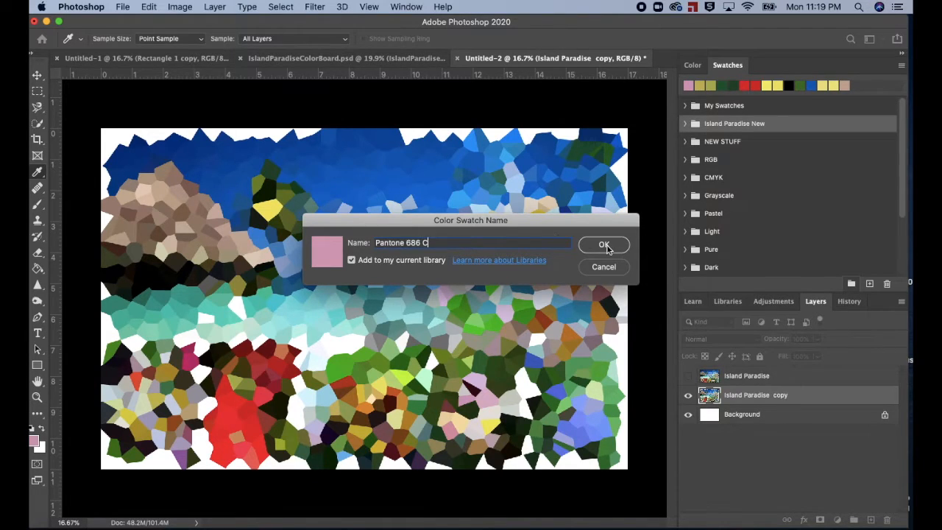
{"action": "left_click", "coordinate": [605, 246]}
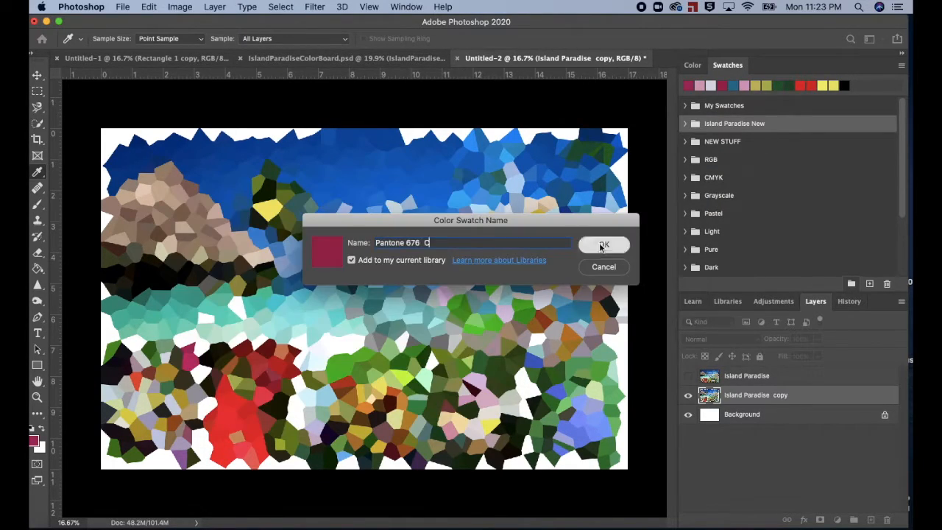
Step: Sample and save crimson, white, light blue, turquoise, blue ("Pantone 2727 C"), navy and lavender swatches in the Island Paradise New group
{"action": "left_click", "coordinate": [604, 244]}
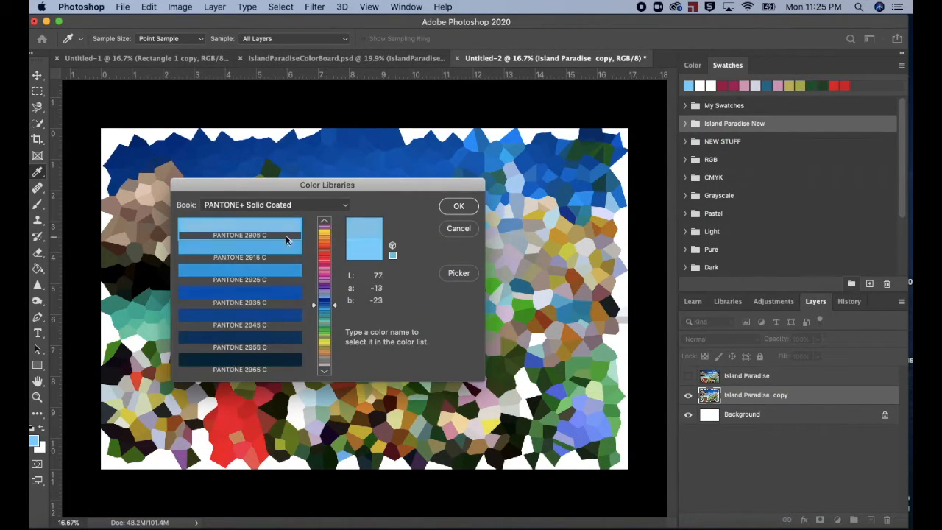
{"action": "left_click", "coordinate": [285, 252]}
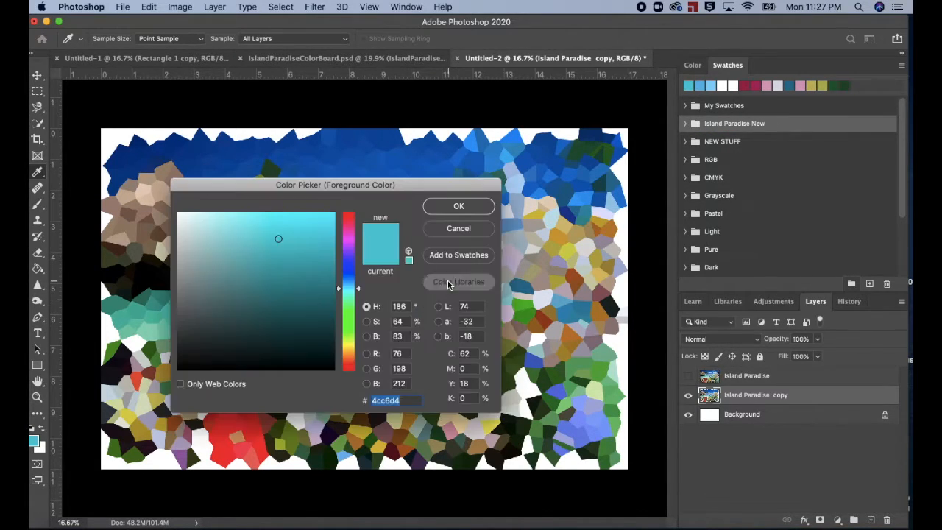
{"action": "left_click", "coordinate": [448, 280]}
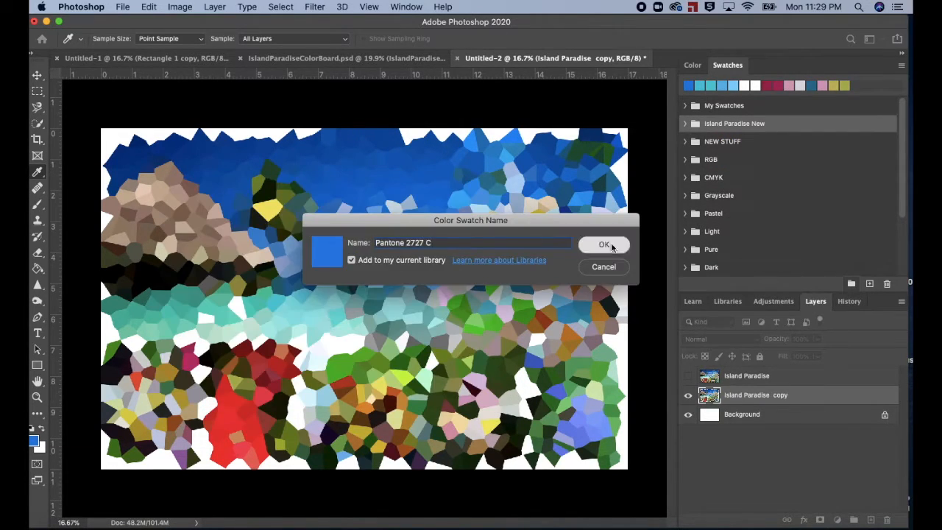
{"action": "left_click", "coordinate": [605, 245]}
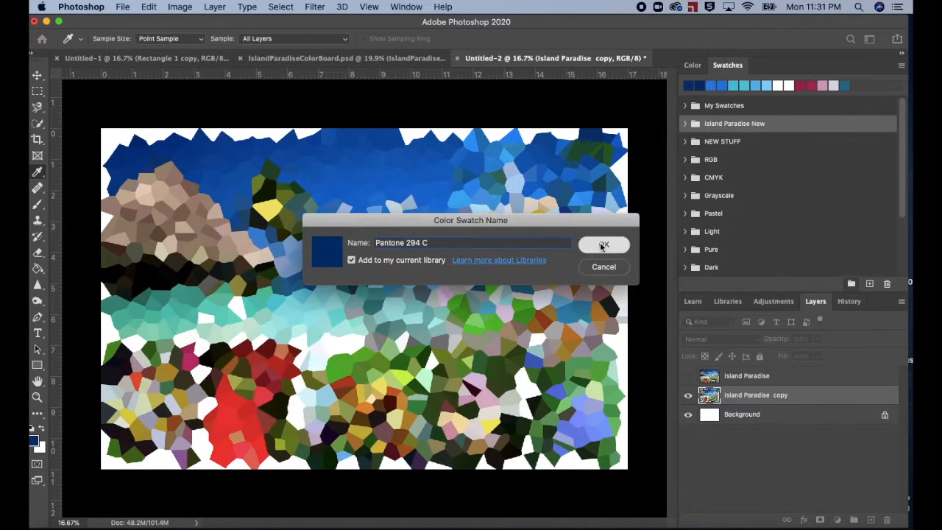
{"action": "left_click", "coordinate": [595, 243]}
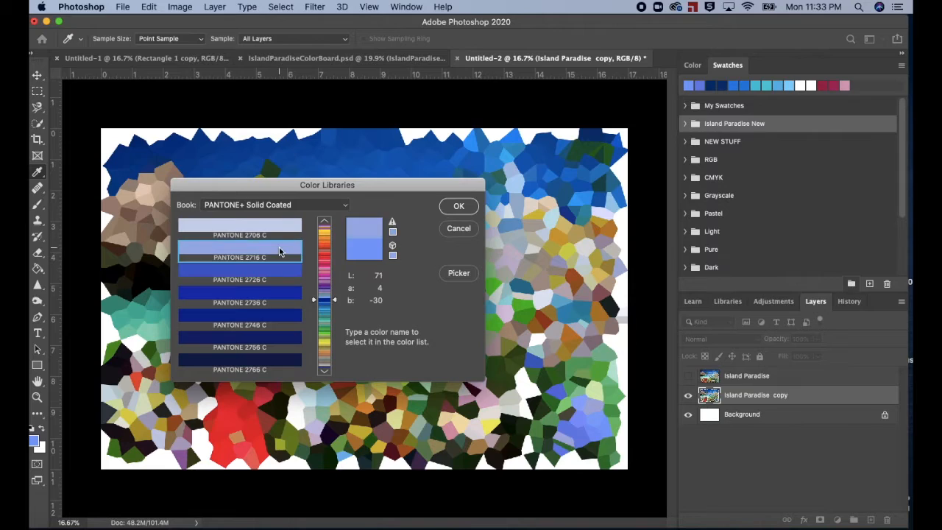
{"action": "left_click", "coordinate": [273, 251]}
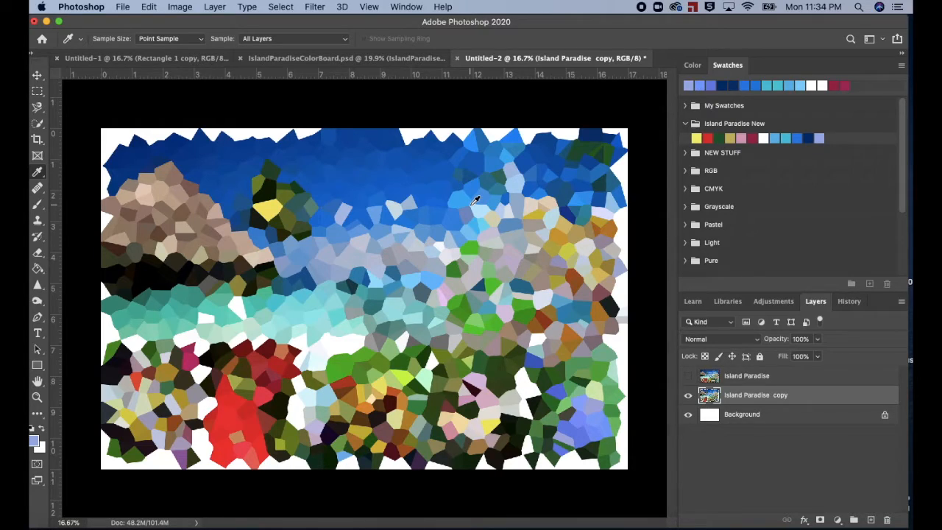
Step: Collapse the Island Paradise New swatch group and switch visibility from the crystallized Island Paradise copy layer to the original Island Paradise layer
{"action": "left_click", "coordinate": [685, 124]}
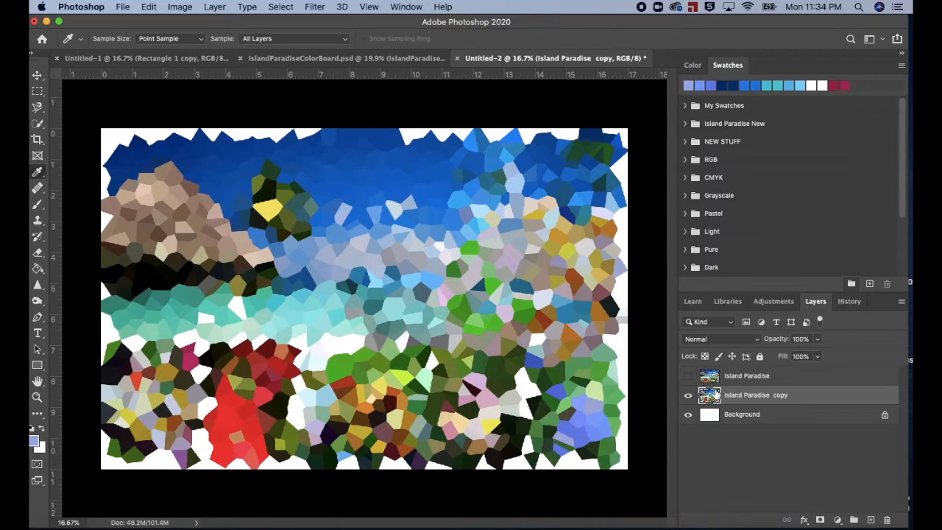
{"action": "left_click", "coordinate": [688, 396]}
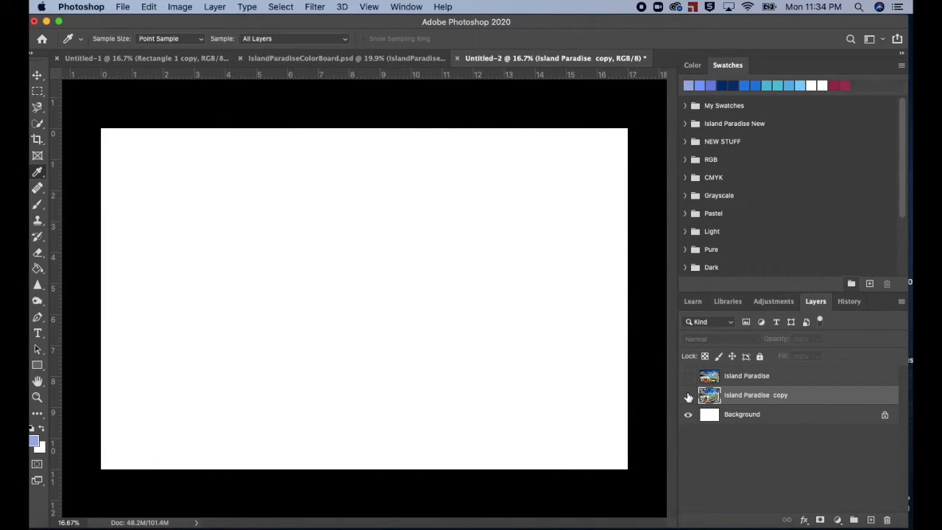
{"action": "left_click", "coordinate": [687, 377]}
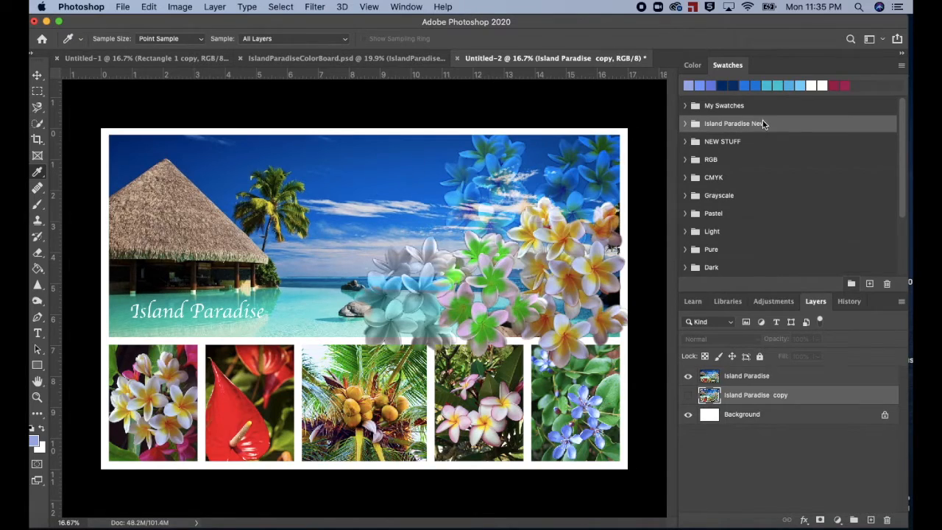
Step: Export the Island Paradise New swatch group to the Desktop as IslandParadiseNew.aco and check for the file on the desktop
{"action": "left_click", "coordinate": [902, 65]}
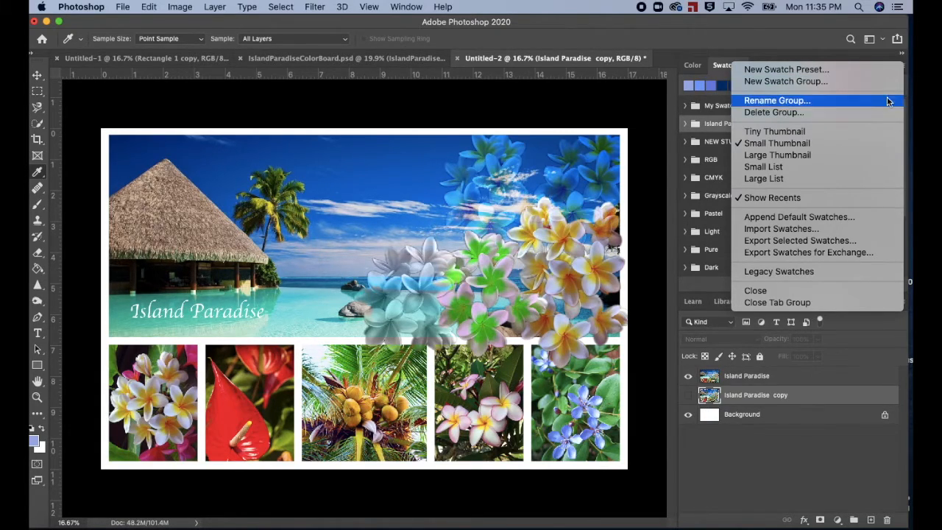
{"action": "left_click", "coordinate": [867, 245]}
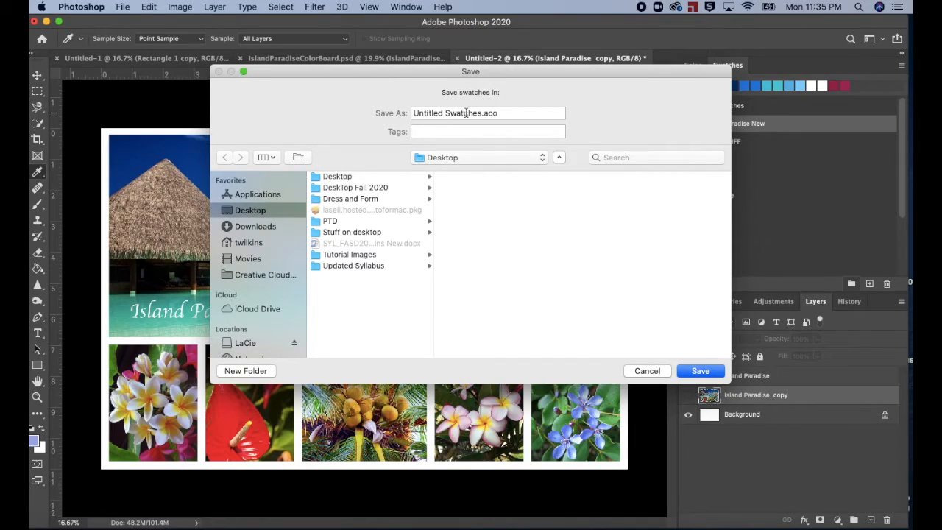
{"action": "left_click_drag", "start_coordinate": [480, 114], "coordinate": [401, 116]}
{"action": "type", "text": "Is"}
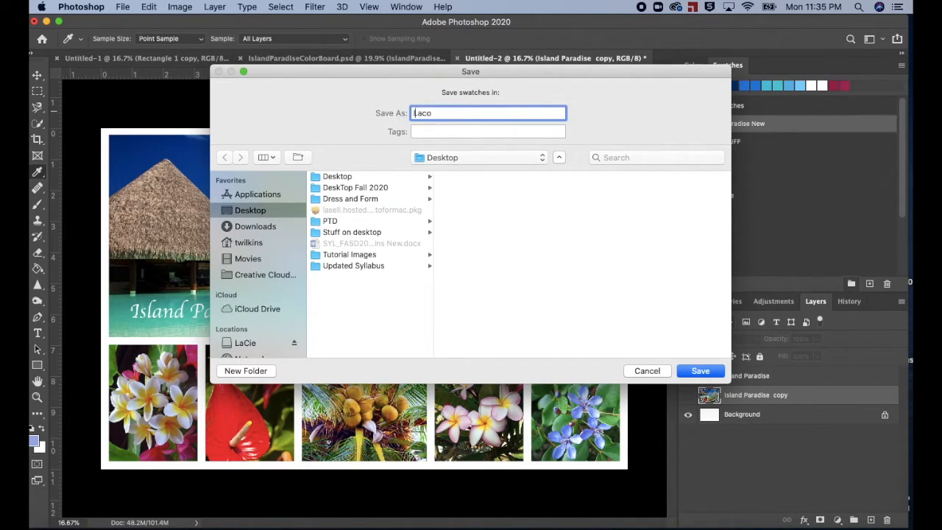
{"action": "type", "text": "landParadise"}
{"action": "key", "text": "BackSpace"}
{"action": "type", "text": "New"}
{"action": "left_click", "coordinate": [700, 371]}
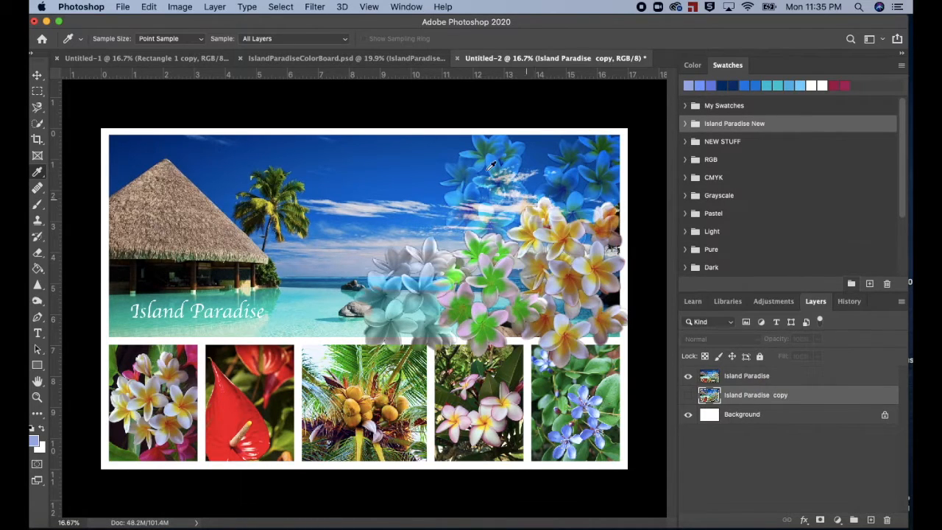
{"action": "left_click", "coordinate": [46, 21]}
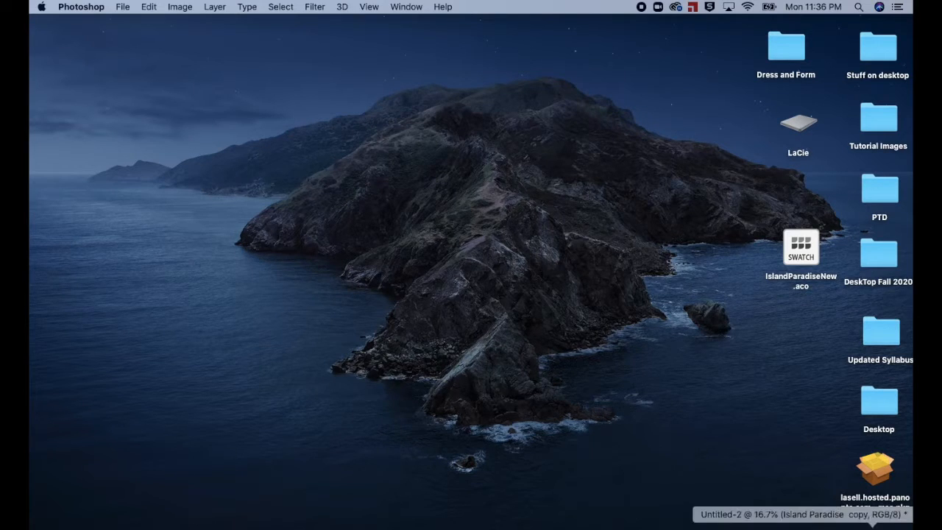
{"action": "left_click", "coordinate": [873, 523]}
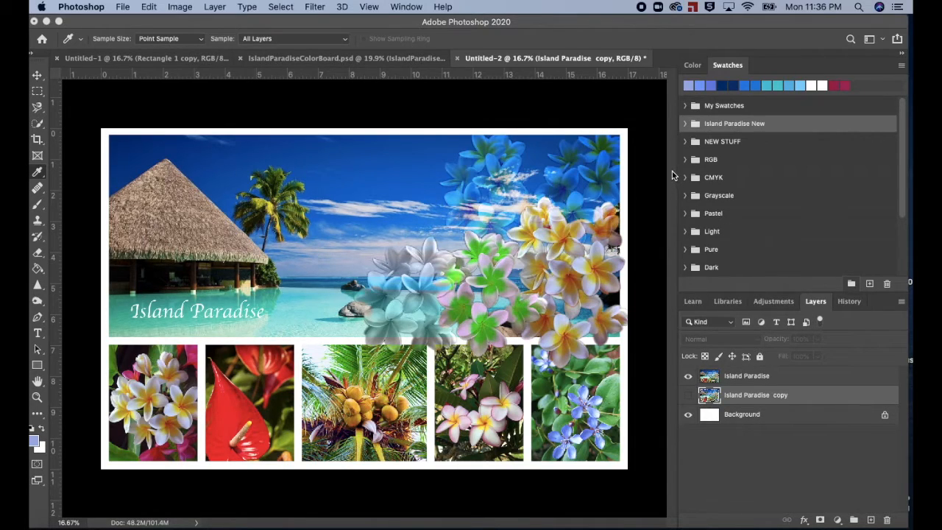
Step: Import the swatches from IslandParadiseNew.aco on the Desktop
{"action": "left_click", "coordinate": [901, 65]}
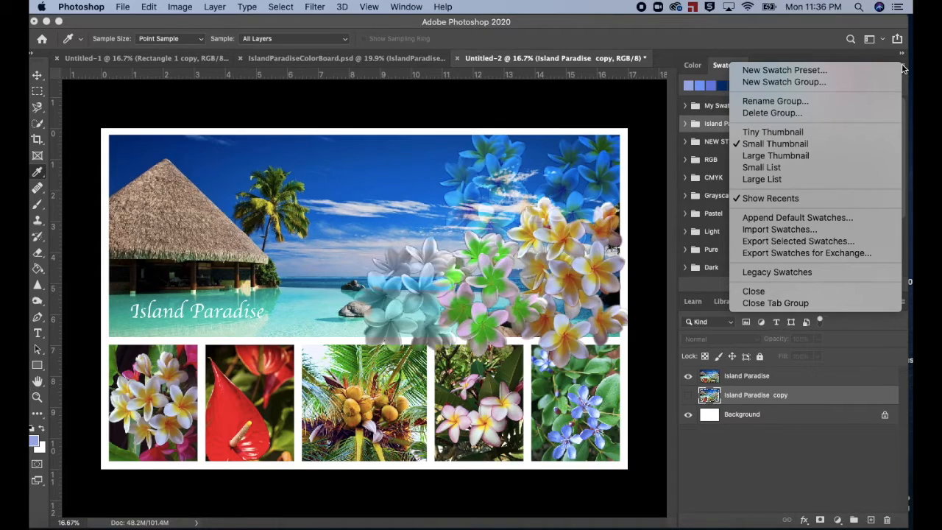
{"action": "left_click", "coordinate": [831, 230]}
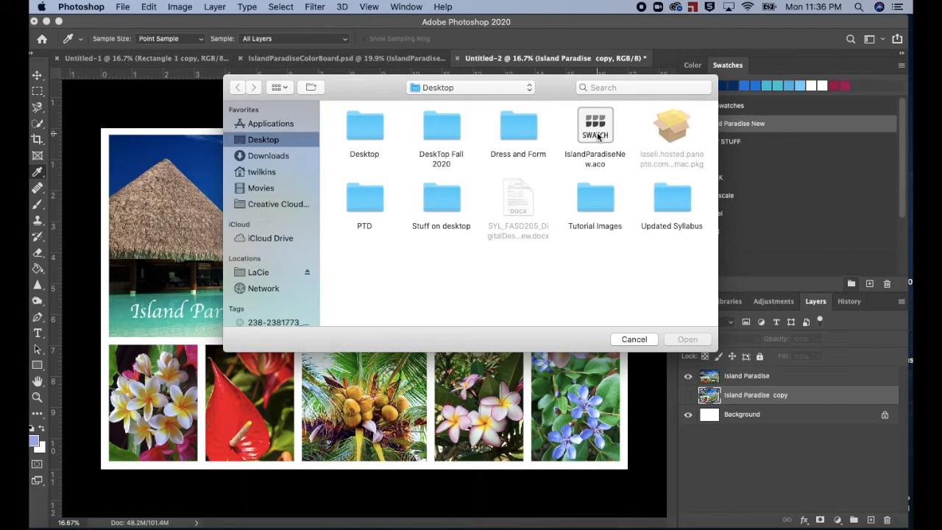
{"action": "left_click", "coordinate": [600, 136]}
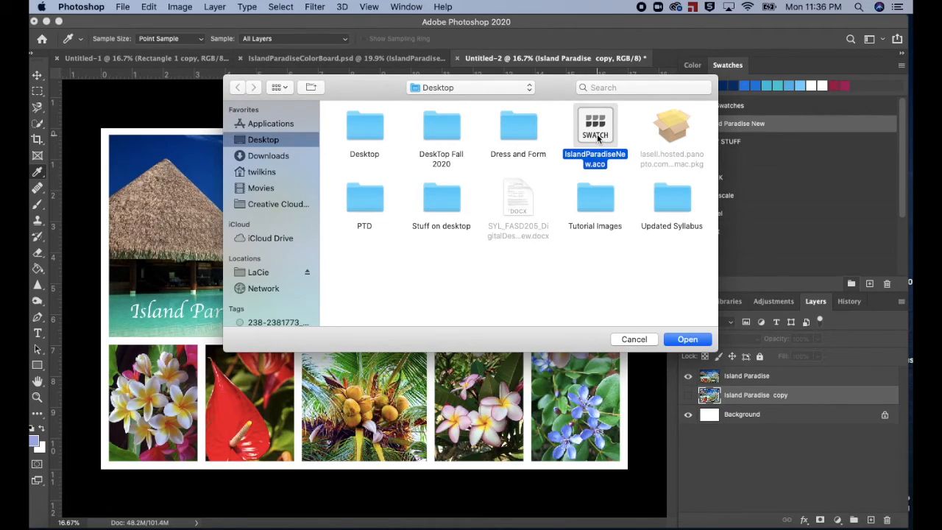
{"action": "left_click", "coordinate": [687, 339]}
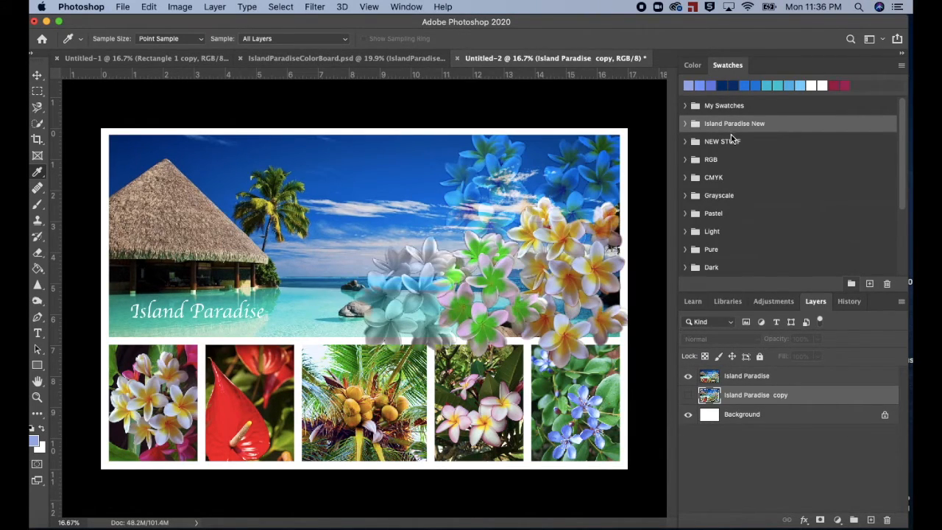